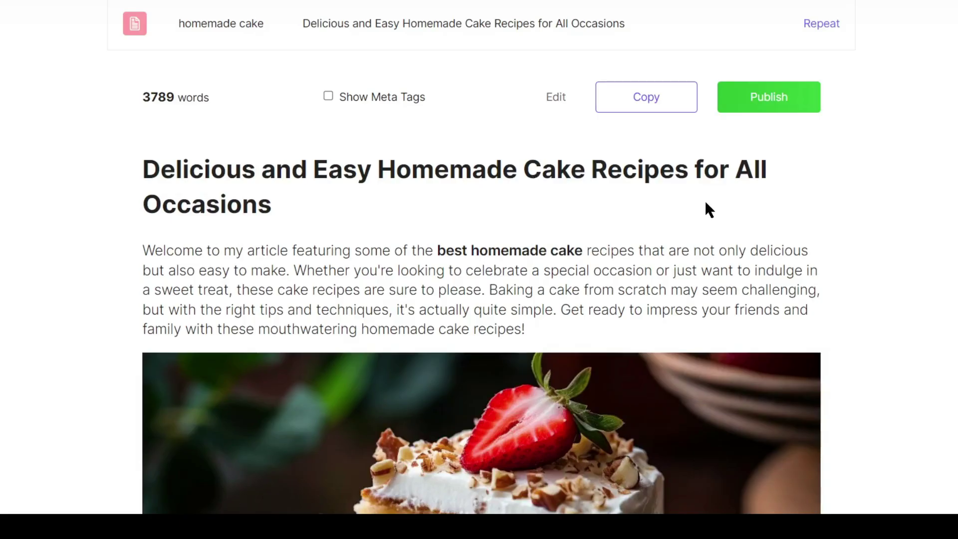
Look through the generated homemade cake article, the scheduled WordPress posts and the published washing machine article
scroll(142, 264, down, 10)
scroll(142, 264, down, 20)
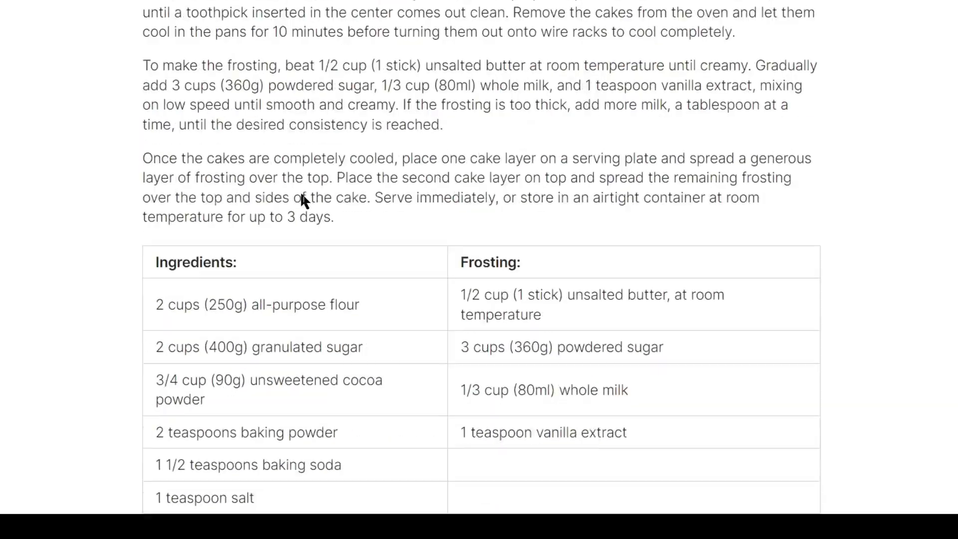
scroll(333, 219, down, 20)
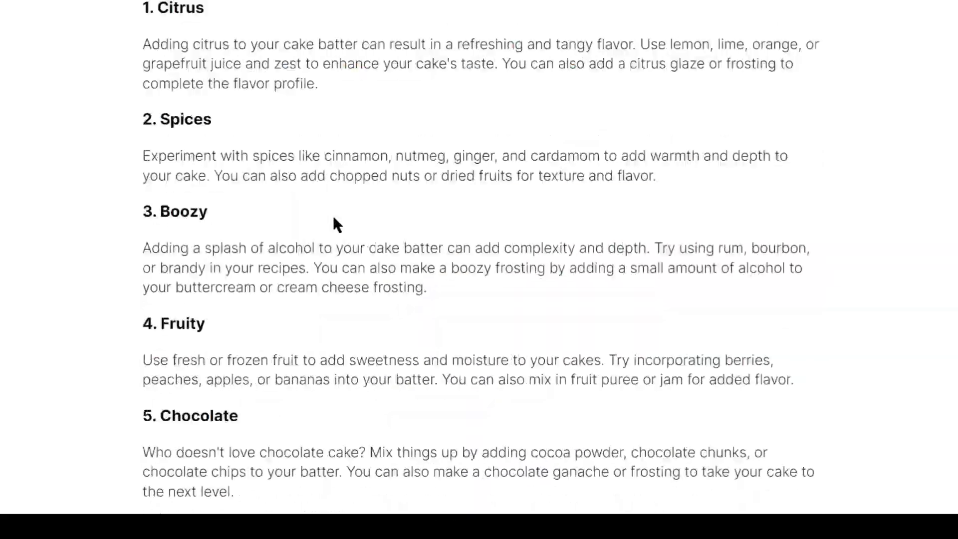
scroll(333, 225, down, 10)
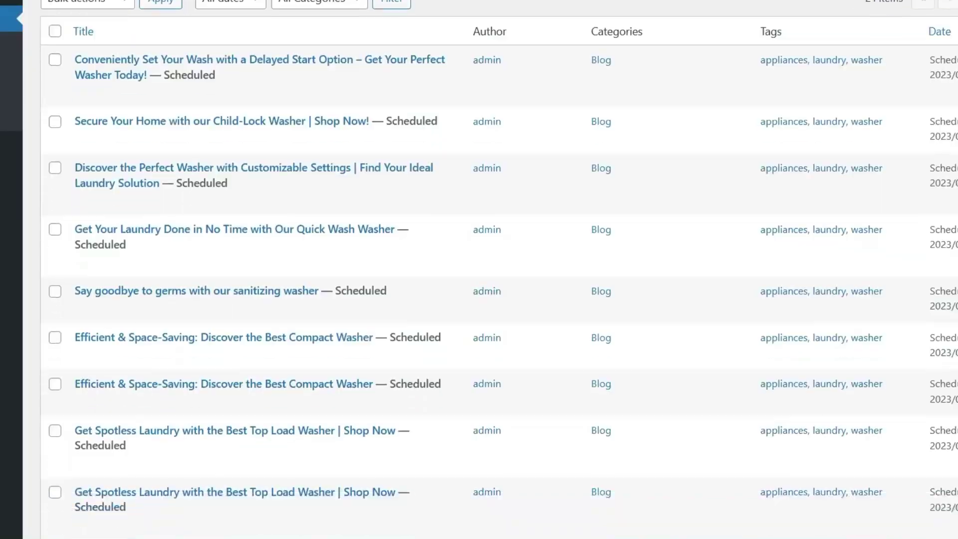
scroll(480, 269, down, 5)
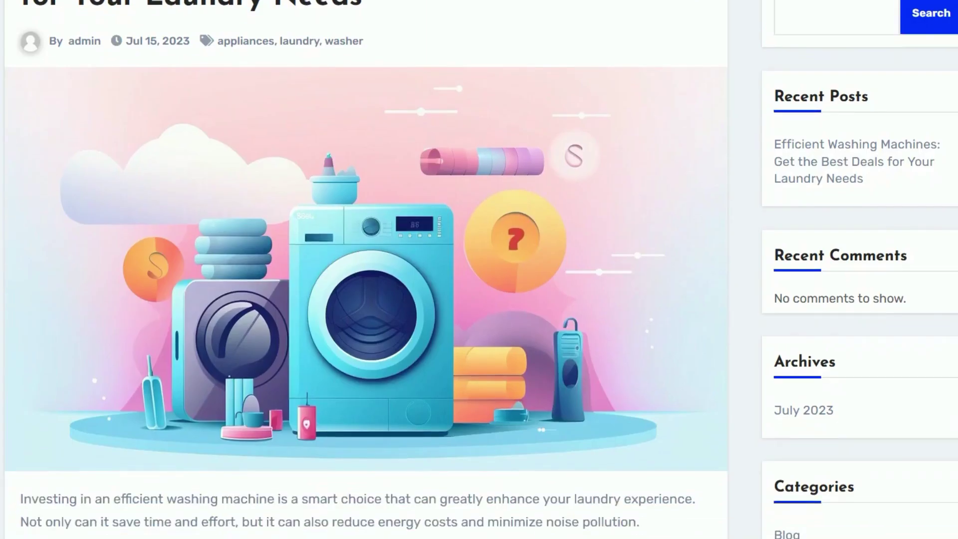
scroll(366, 270, down, 20)
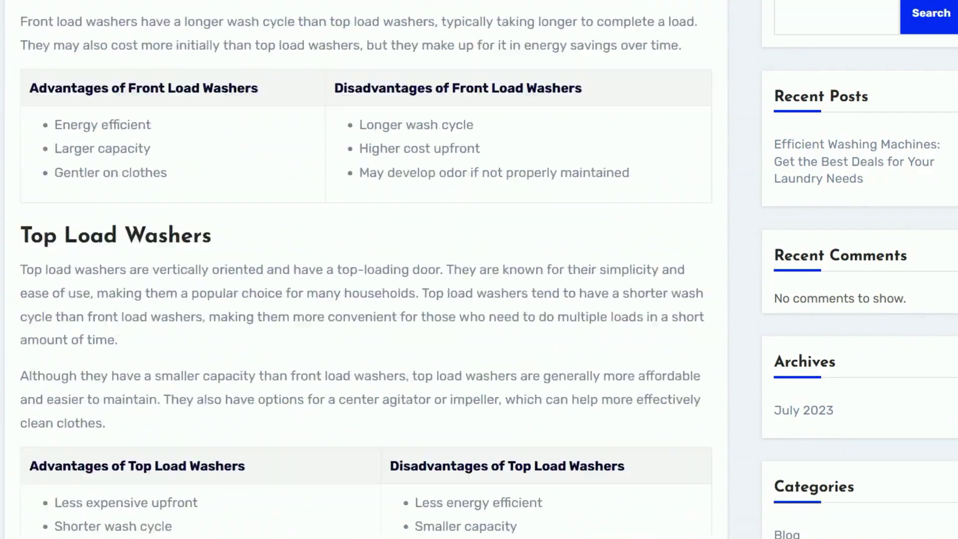
scroll(366, 270, down, 20)
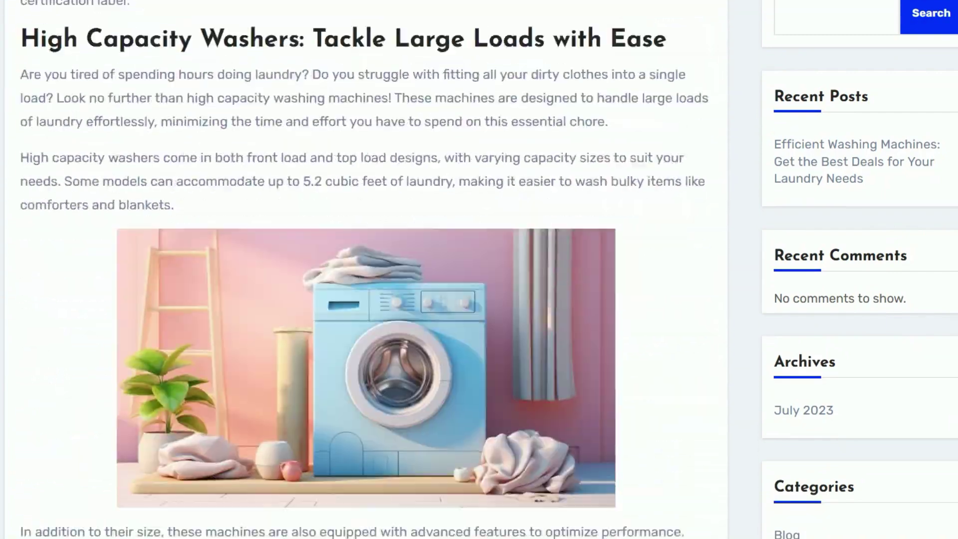
scroll(366, 270, down, 5)
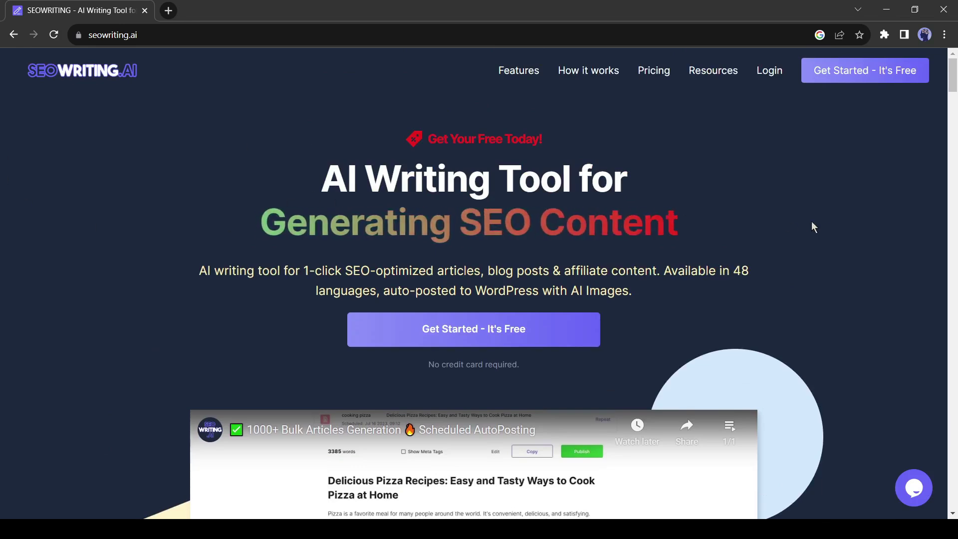
Examine the SEOWRITING.AI home page, including the sections on ease of use, AI generation, the SEO tool and the Amazon add-on
scroll(844, 234, down, 1)
scroll(849, 232, down, 20)
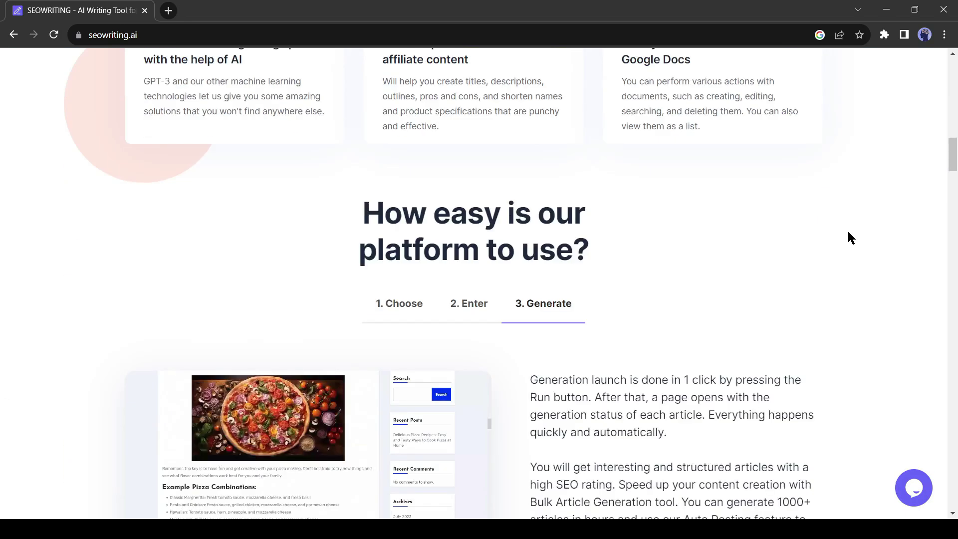
scroll(848, 232, down, 15)
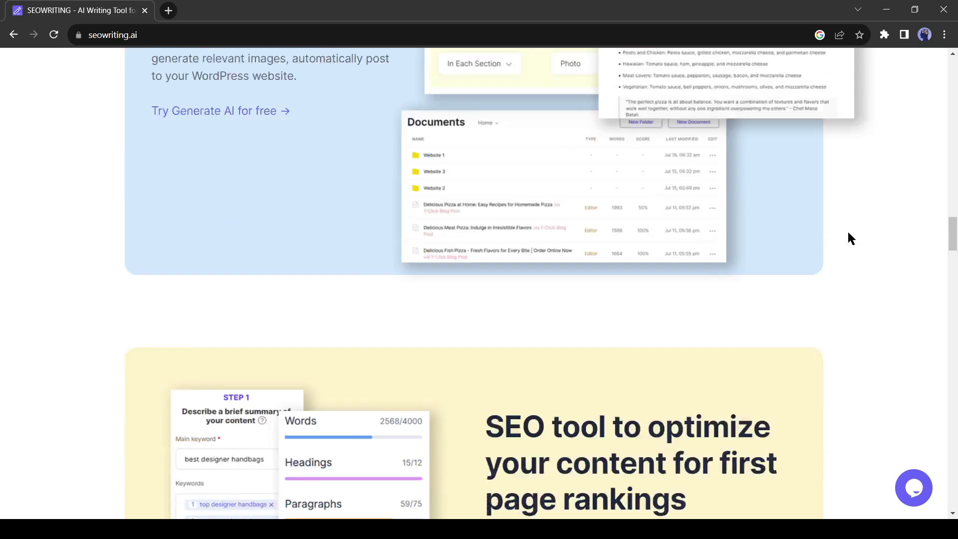
scroll(851, 238, down, 15)
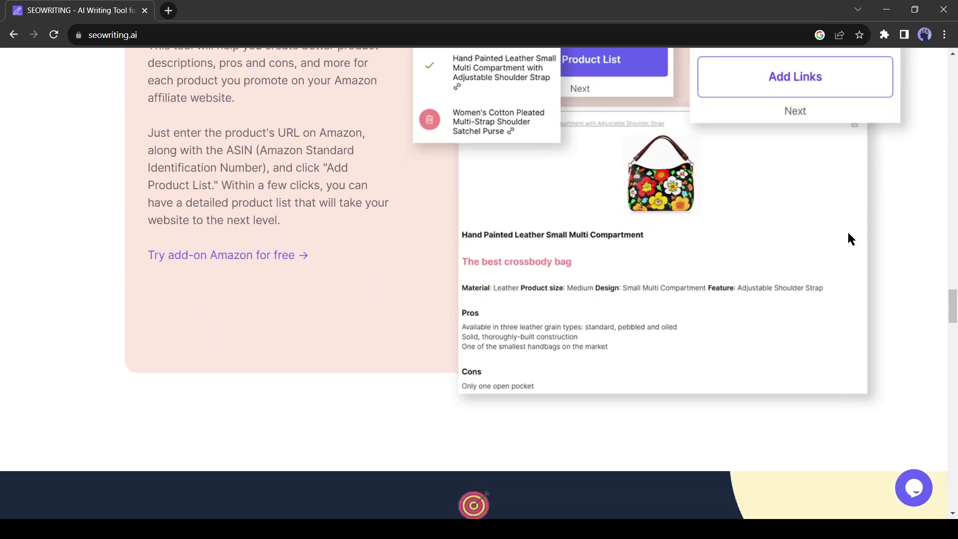
scroll(849, 234, down, 4)
scroll(849, 234, up, 12)
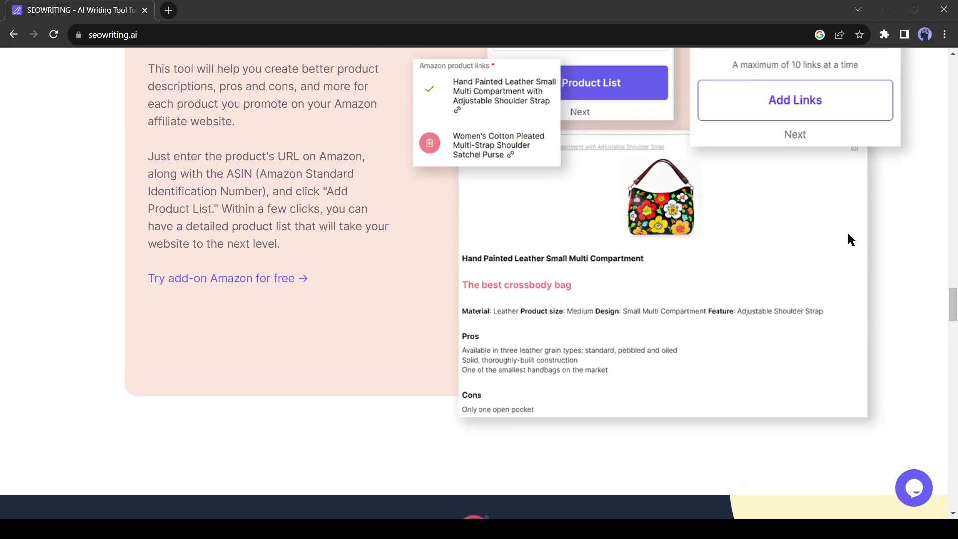
scroll(848, 232, up, 20)
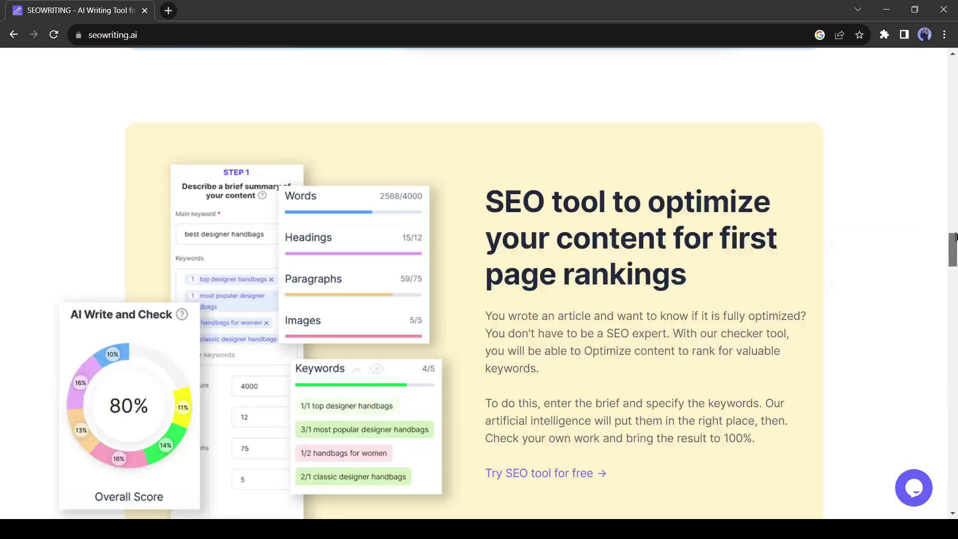
scroll(355, 342, down, 3)
scroll(513, 329, up, 3)
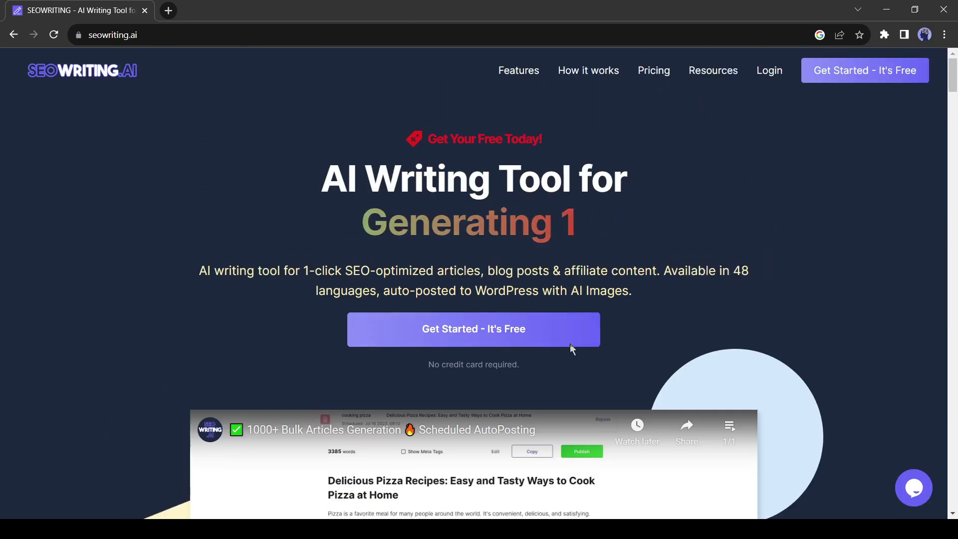
Get started for free, dismiss the login notice on the dashboard and open the 1-Click Blog Post tool
click(479, 329)
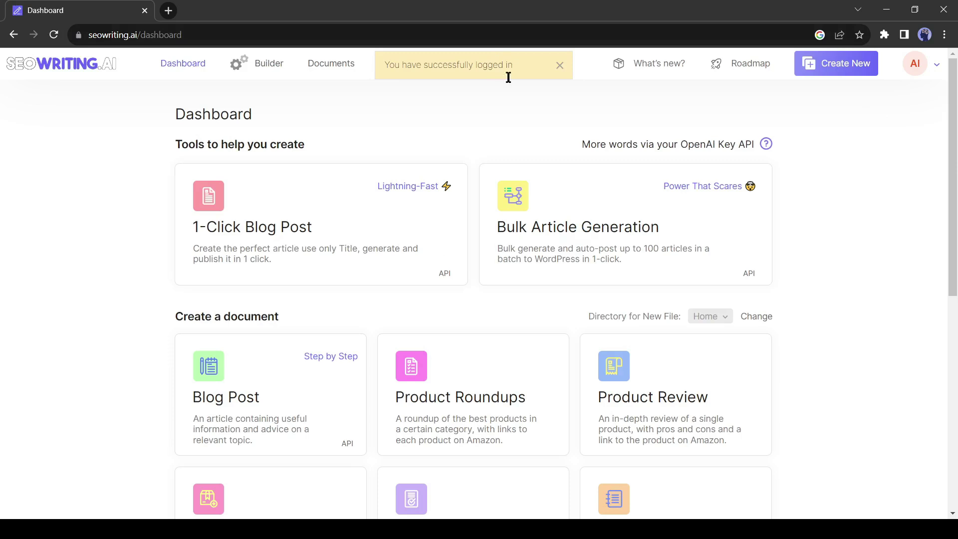
click(558, 69)
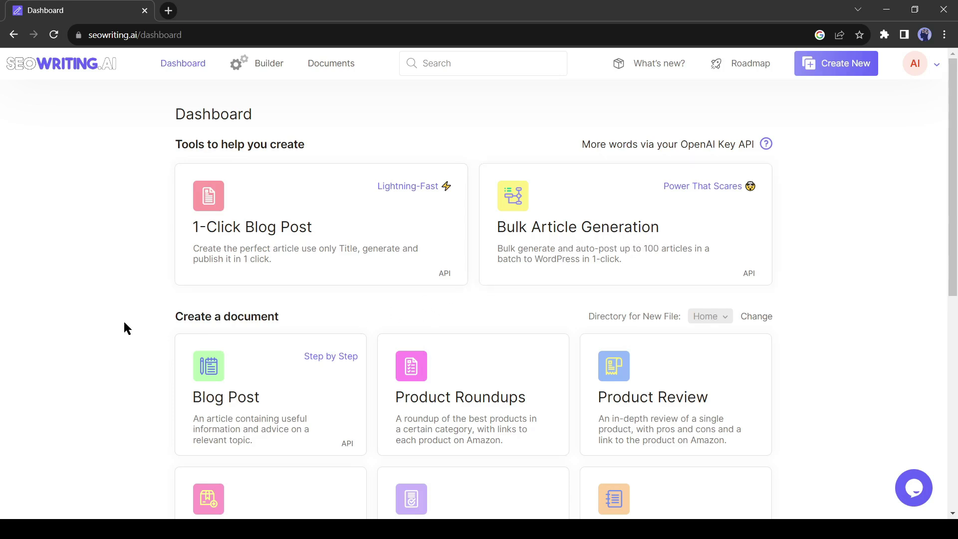
scroll(124, 327, down, 3)
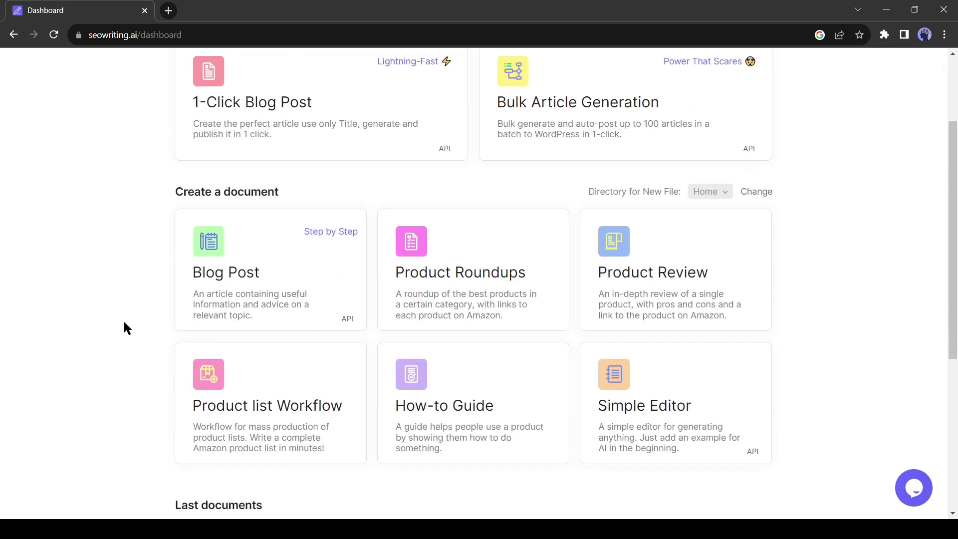
scroll(503, 239, up, 3)
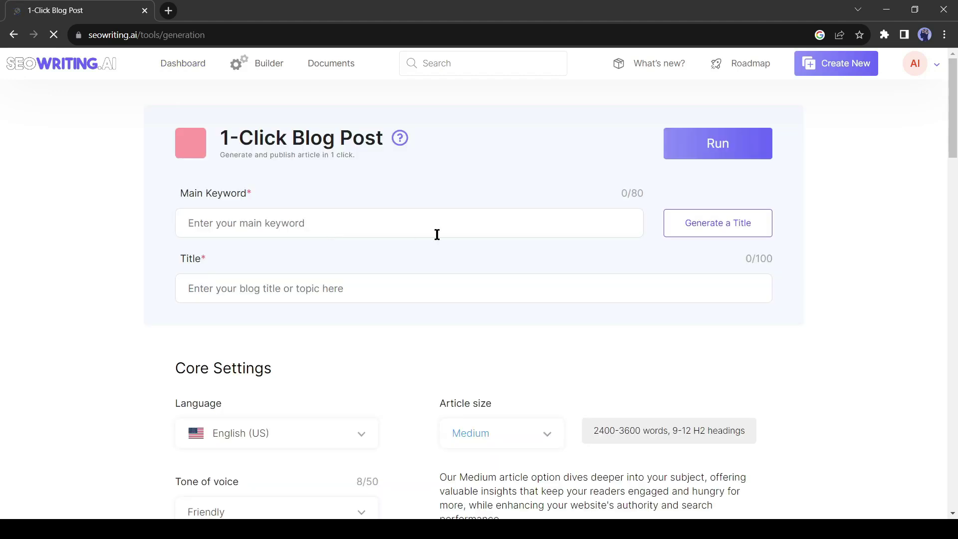
Enter "homemade cake" as the main keyword of the blog post
click(396, 231)
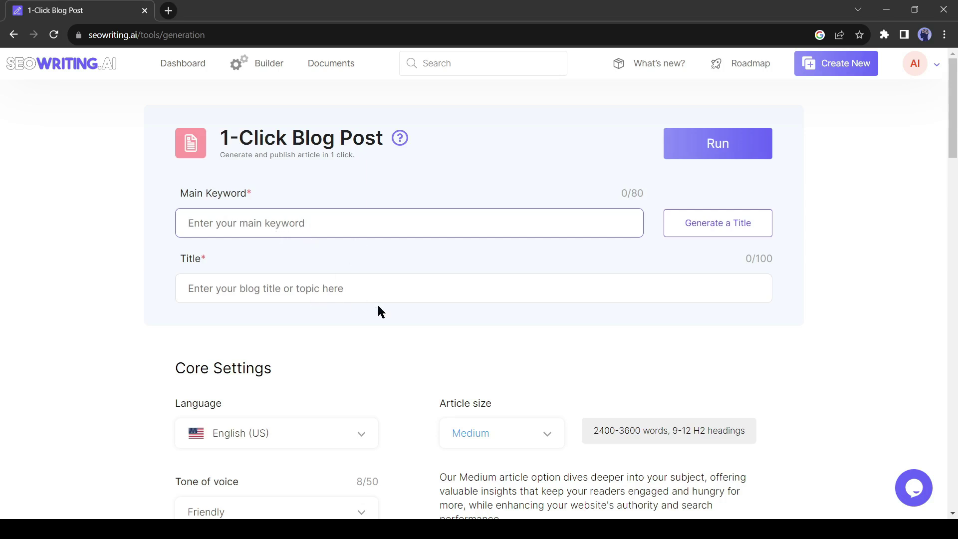
text(homemade cake)
click(70, 263)
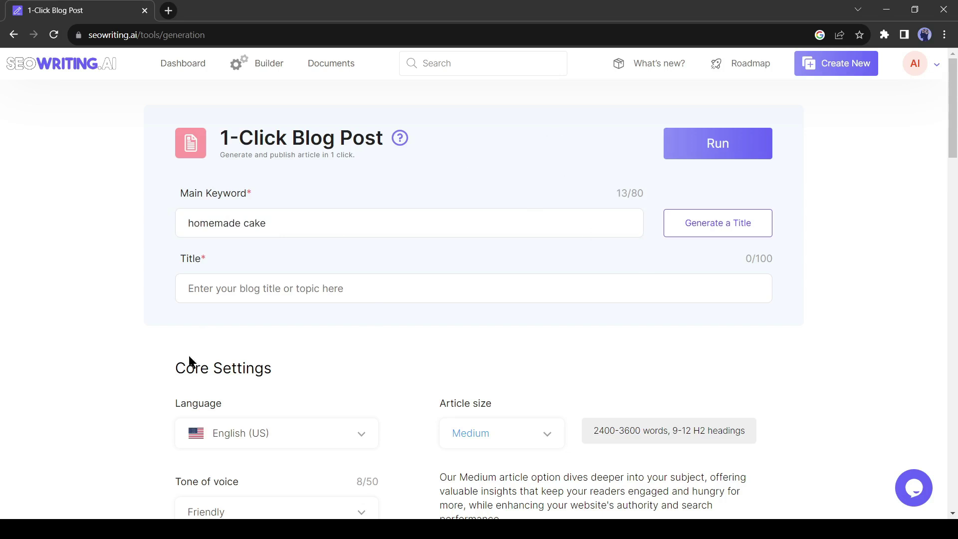
Generate a title for the blog post from the main keyword
click(365, 288)
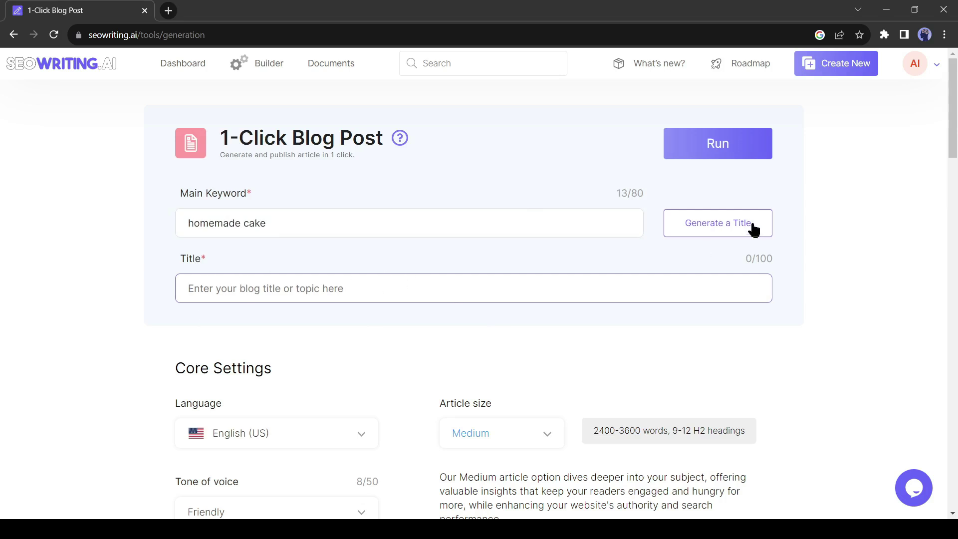
click(668, 237)
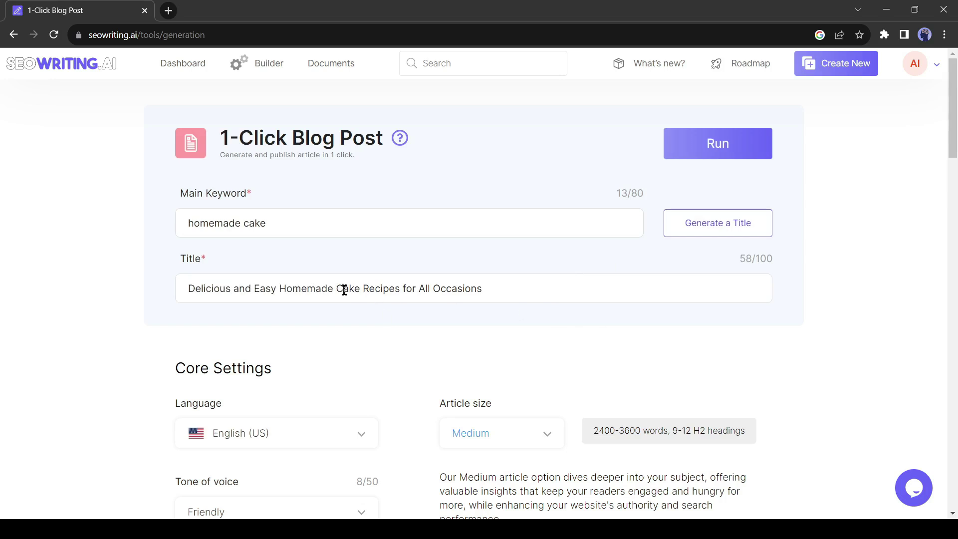
drag(213, 290, 479, 289)
click(558, 296)
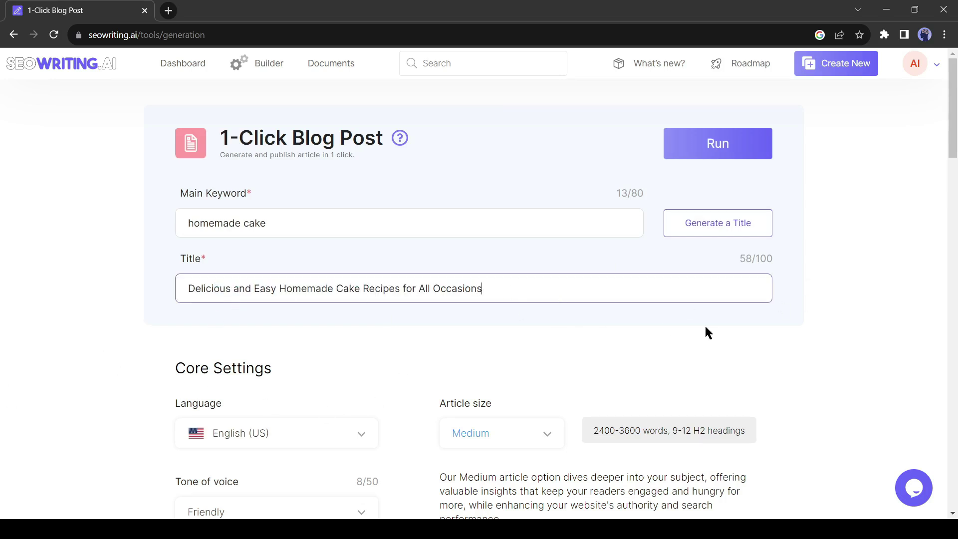
Go through the available article languages and select English (US)
scroll(705, 324, down, 4)
click(320, 250)
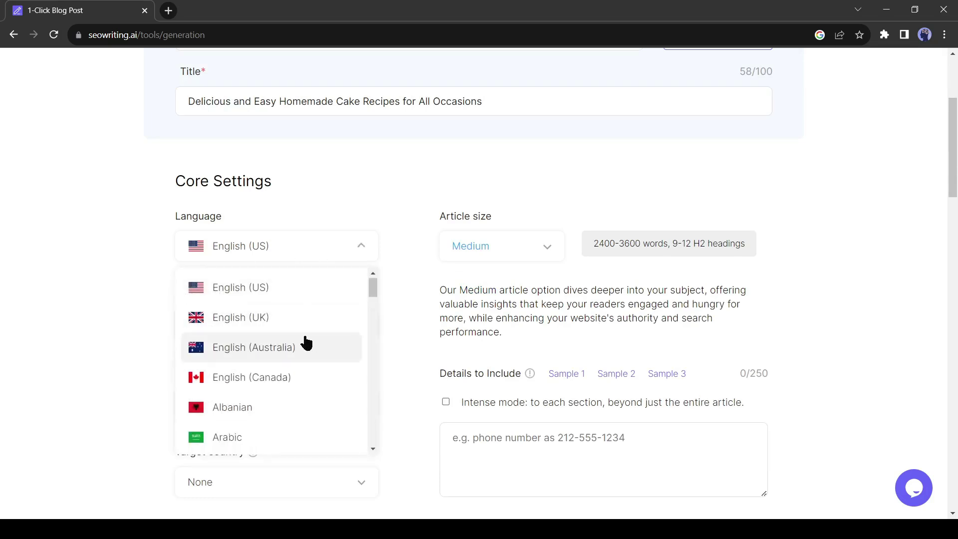
scroll(294, 339, down, 10)
scroll(295, 339, down, 20)
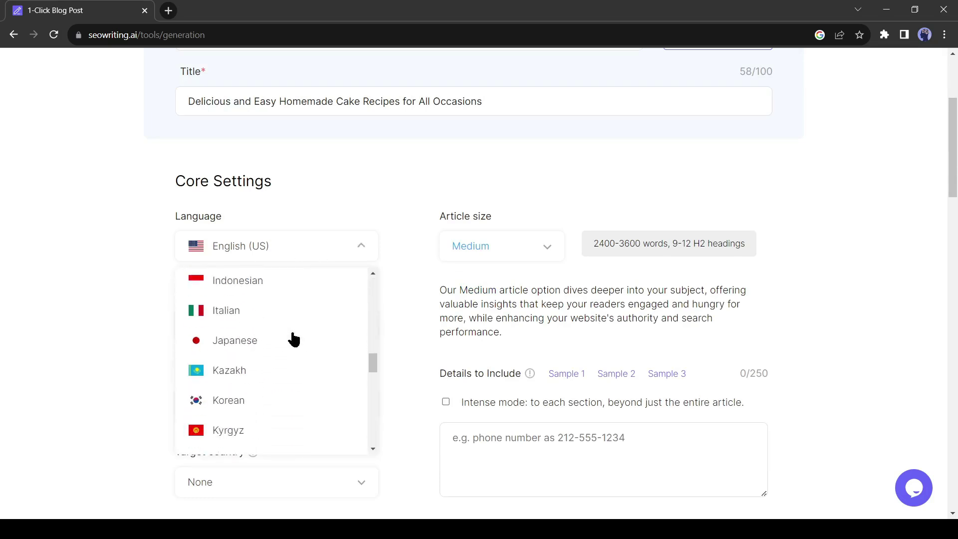
scroll(294, 338, up, 20)
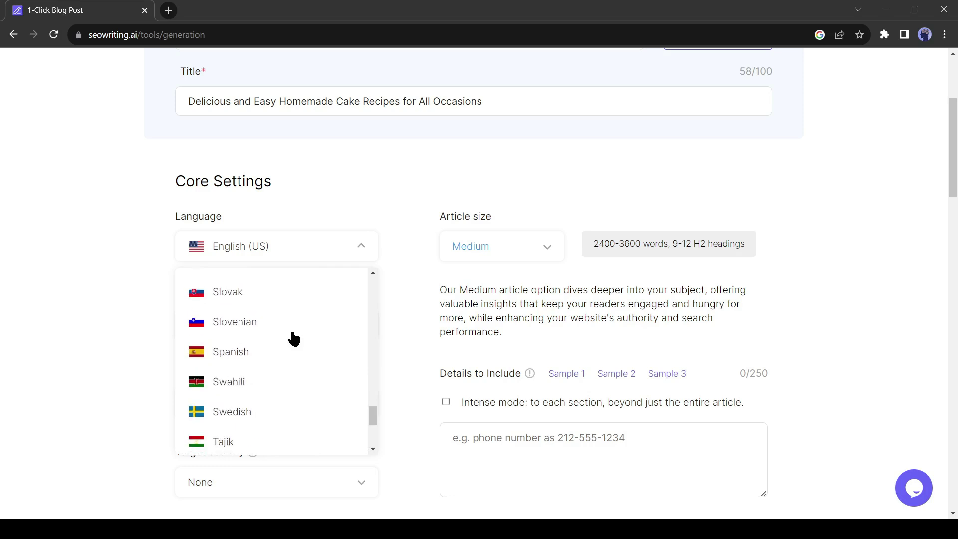
scroll(289, 338, up, 1)
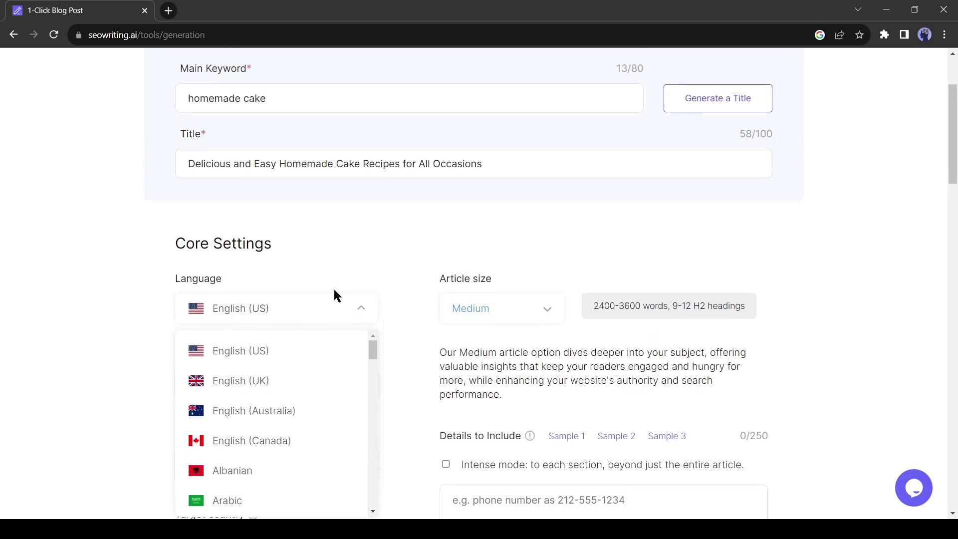
click(276, 352)
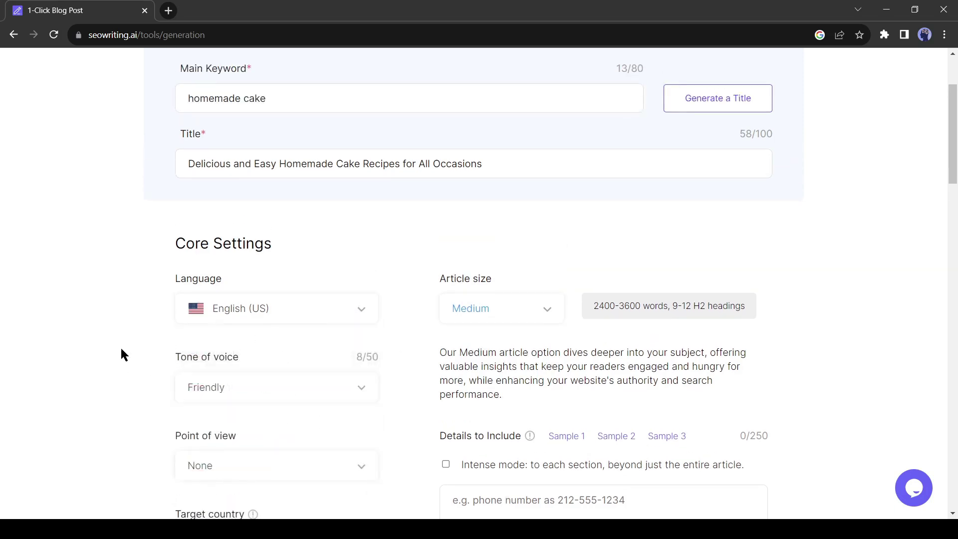
Compare the word ranges of the Small, Medium and Large article sizes and set the article size to Medium
click(531, 316)
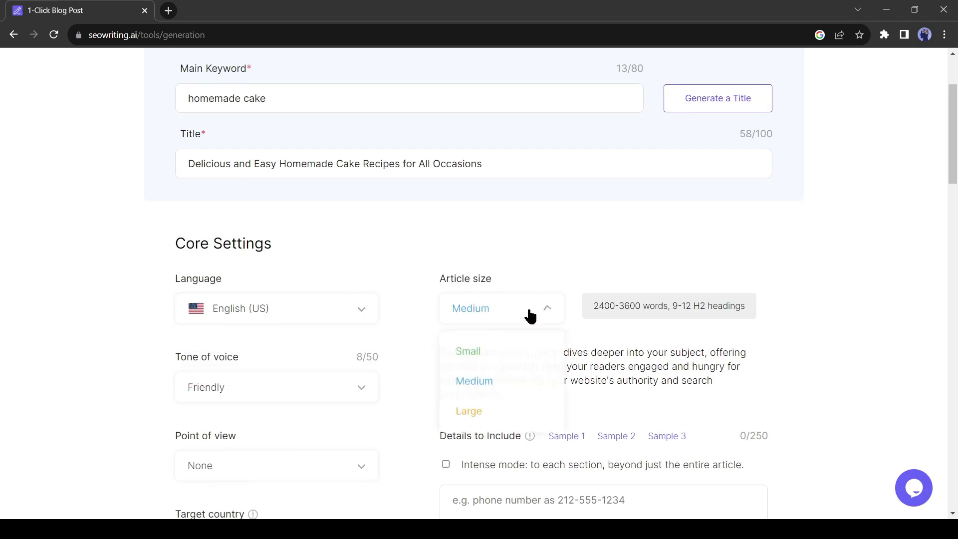
click(461, 355)
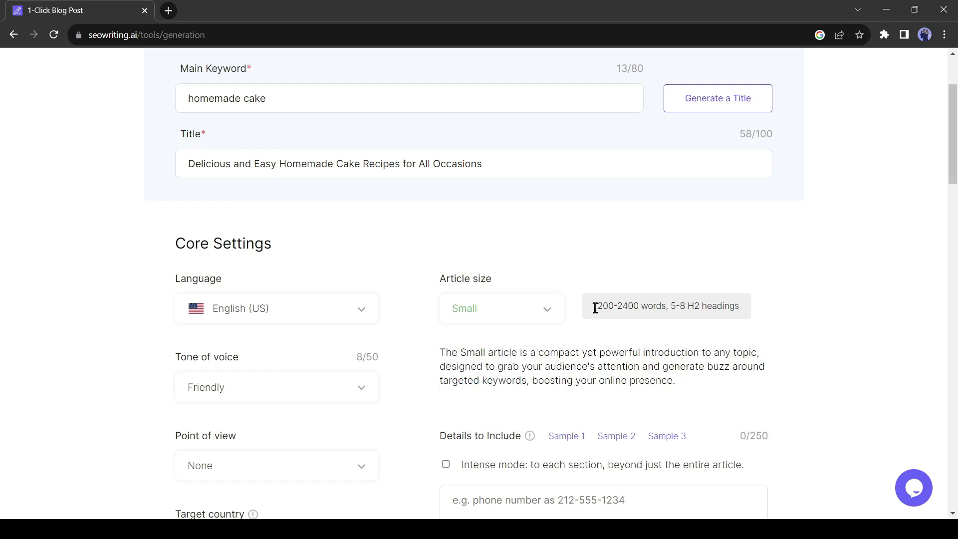
drag(597, 306, 741, 312)
click(550, 309)
click(505, 381)
drag(596, 307, 657, 307)
click(519, 320)
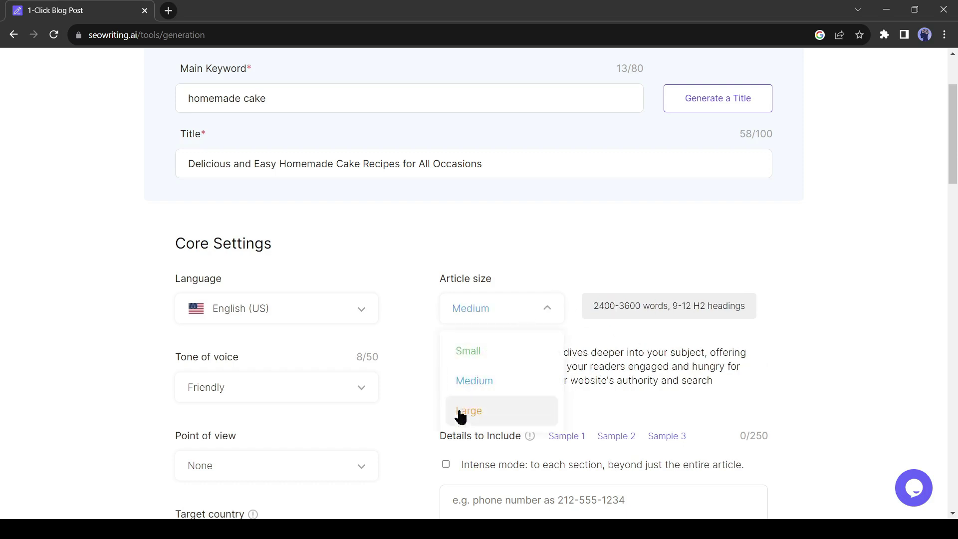
click(460, 414)
drag(594, 306, 644, 309)
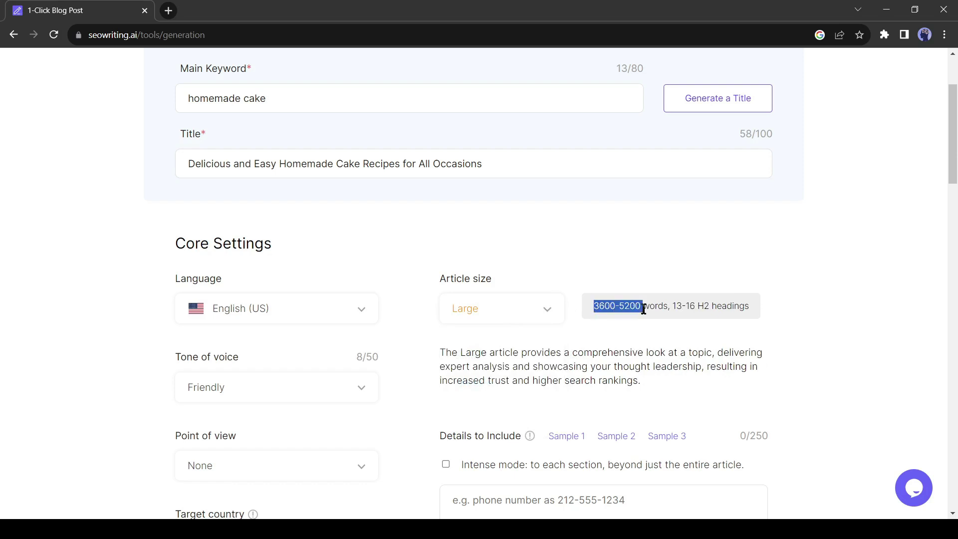
click(519, 321)
click(485, 381)
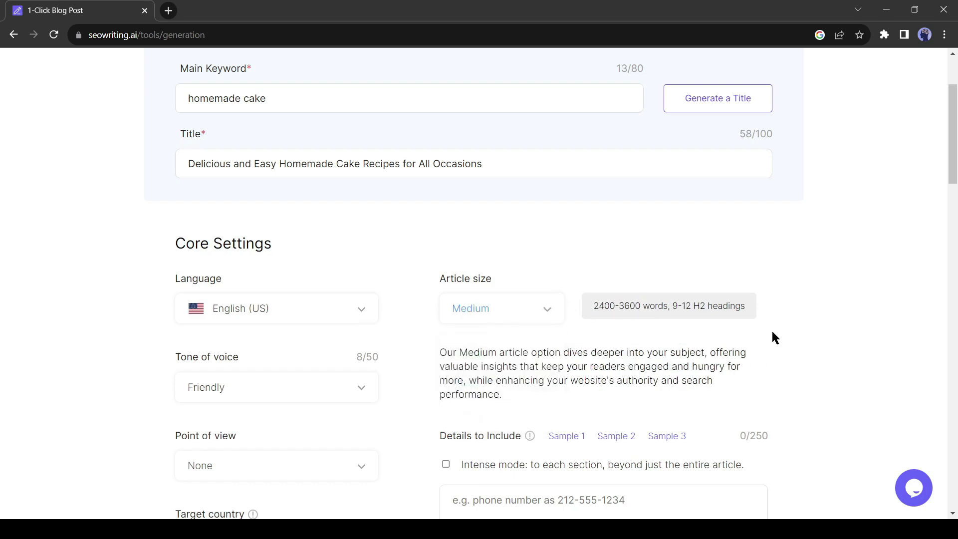
Go through the available tones of voice and set the article's tone to Professional
scroll(809, 332, down, 2)
scroll(809, 337, down, 1)
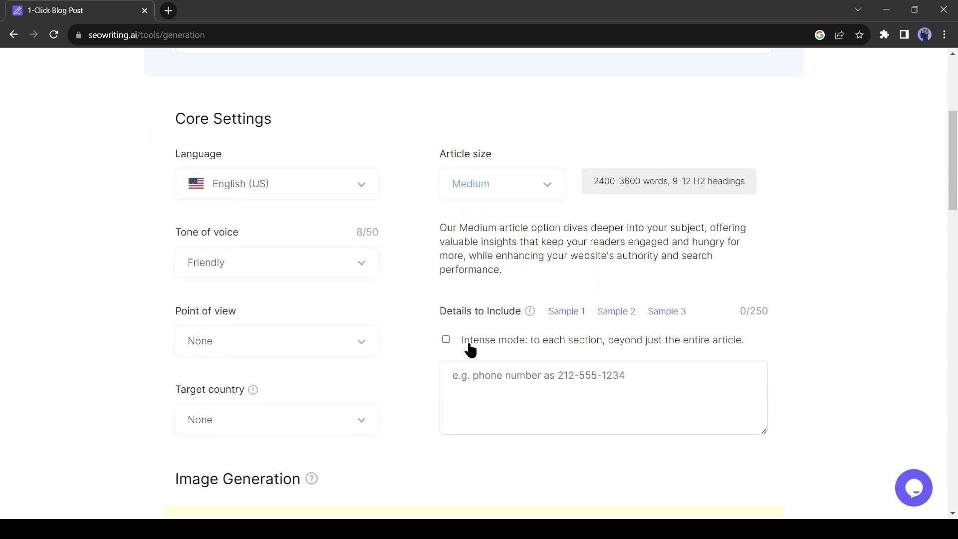
click(244, 257)
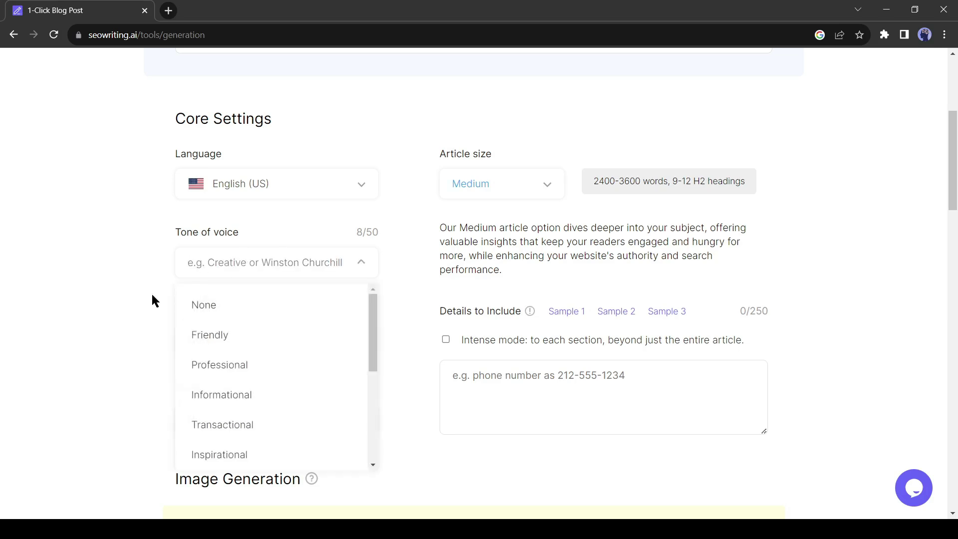
scroll(300, 395, down, 1)
scroll(287, 394, down, 3)
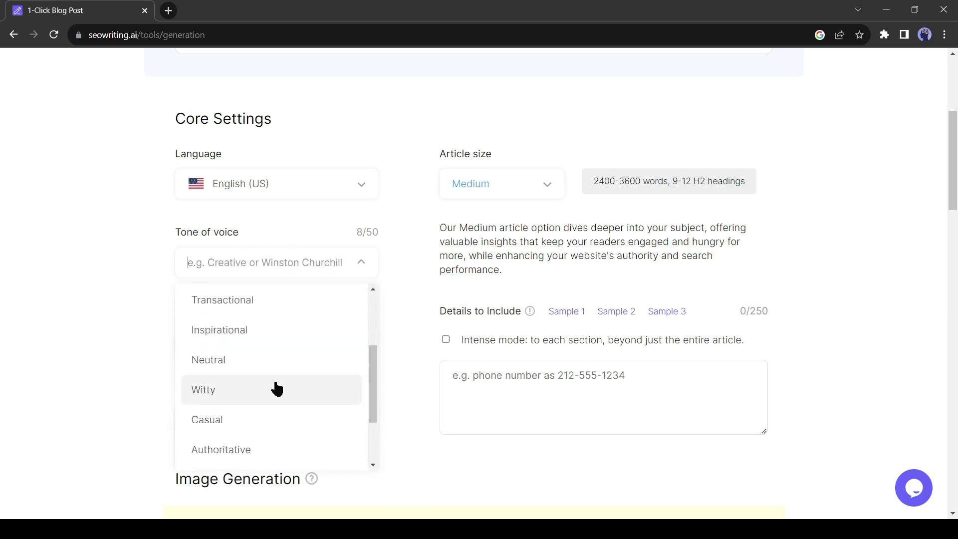
scroll(246, 449, up, 4)
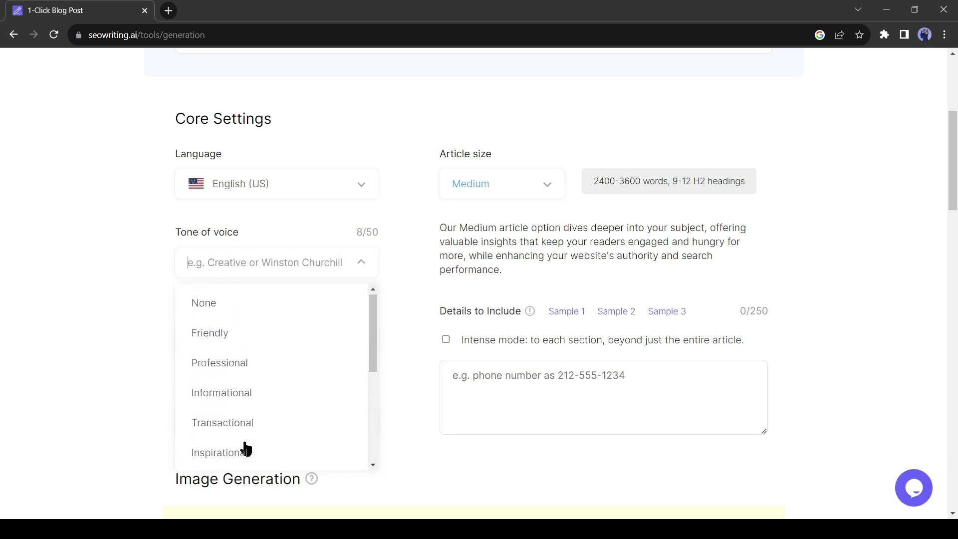
click(263, 375)
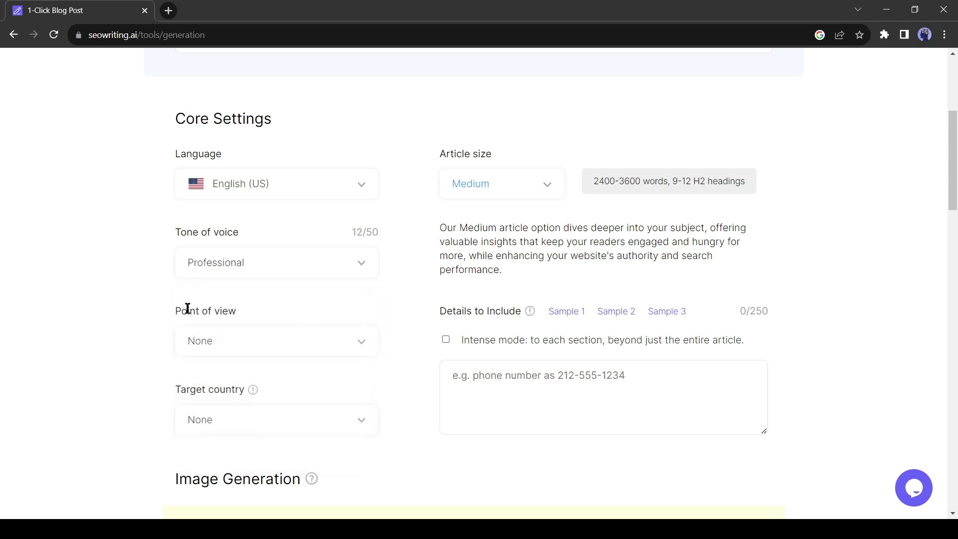
Set the article's point of view to First person singular (I, me, my, mine)
click(338, 348)
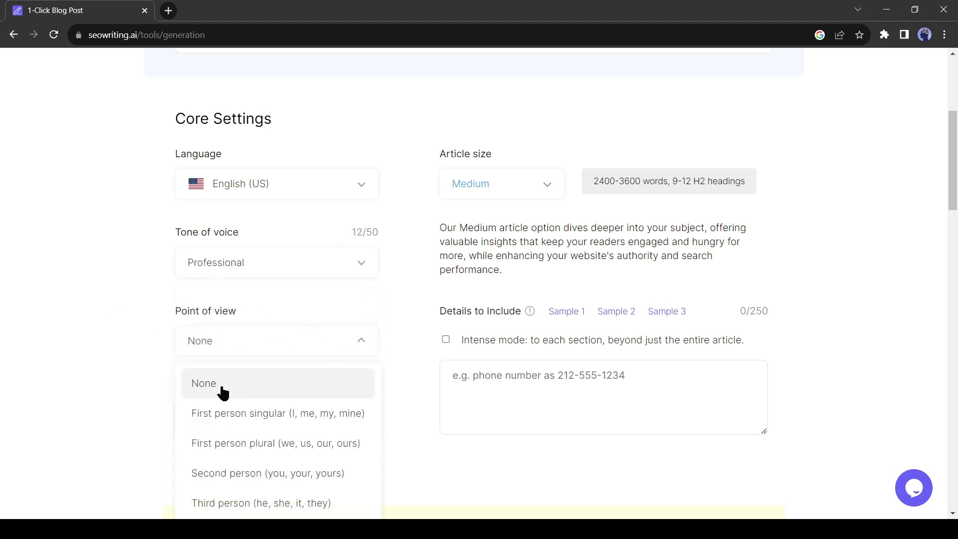
scroll(300, 384, down, 1)
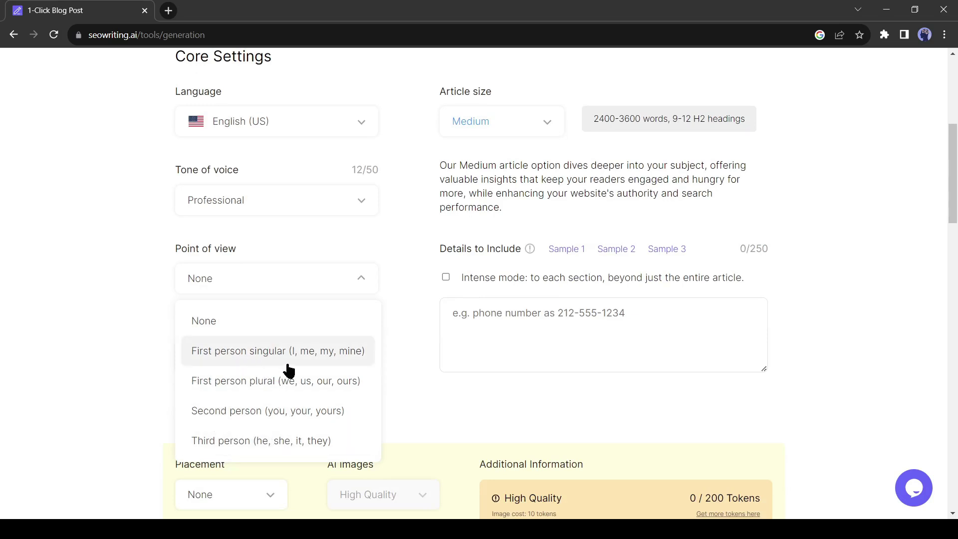
click(268, 357)
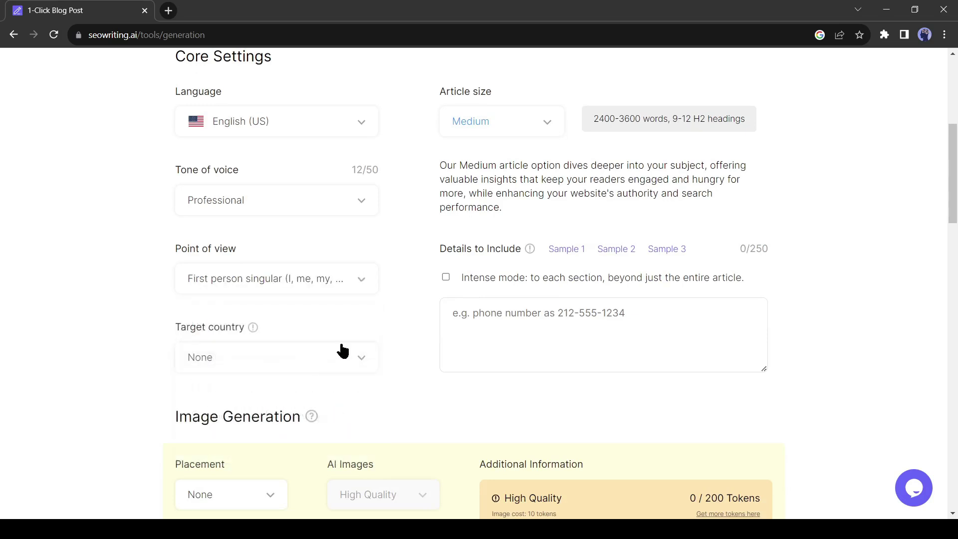
Go through the list of target countries and select United States
click(253, 370)
scroll(295, 261, down, 15)
key(Escape)
key(Down)
scroll(296, 270, up, 15)
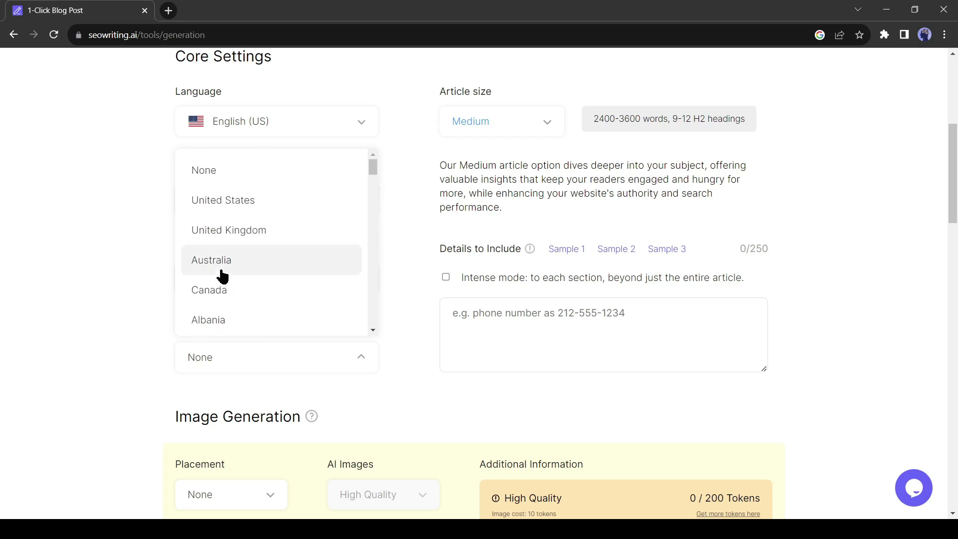
click(251, 206)
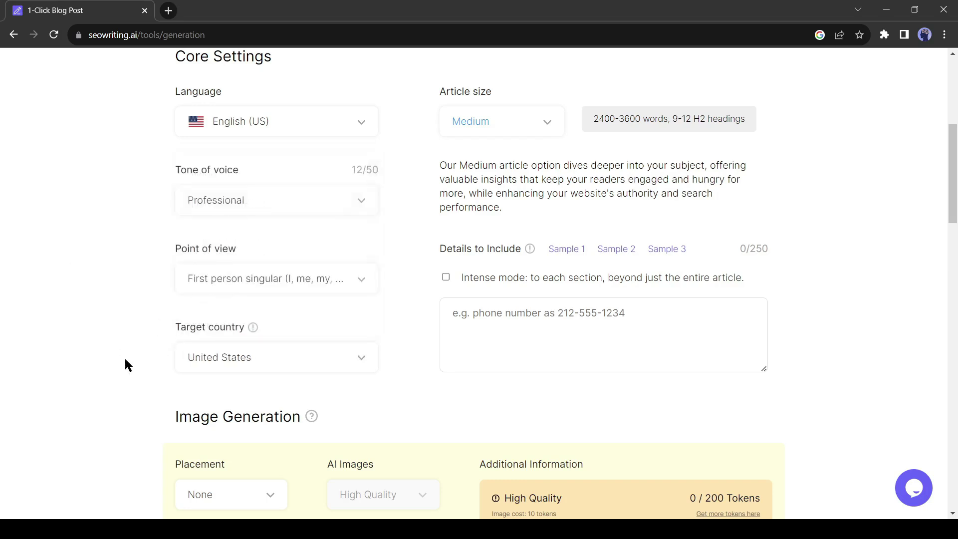
Set the placement of generated images to In Each Section
scroll(449, 379, down, 3)
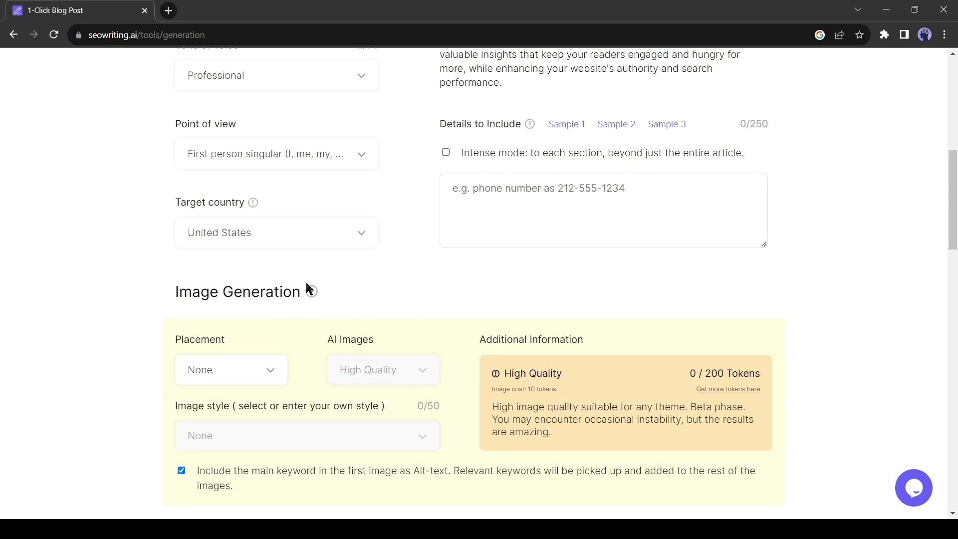
scroll(279, 317, down, 1)
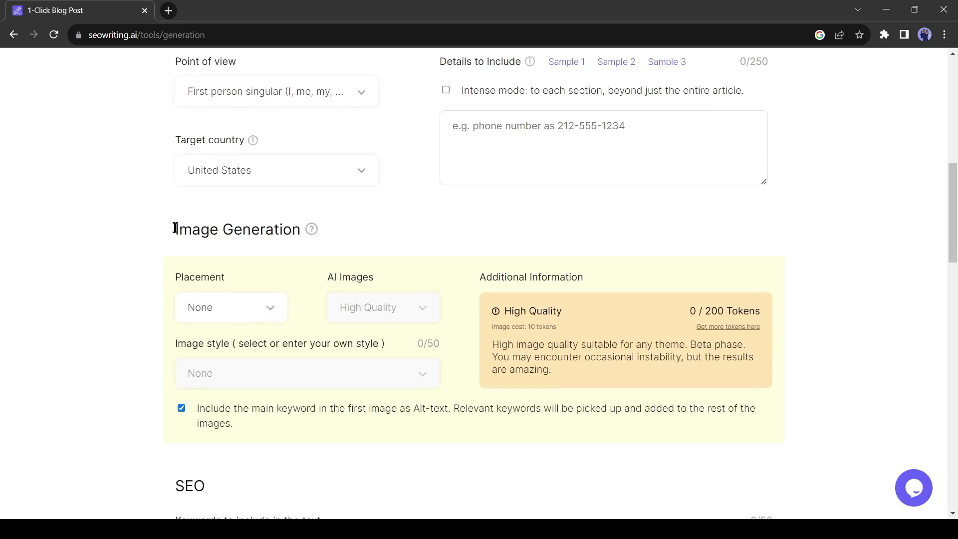
drag(177, 228, 303, 235)
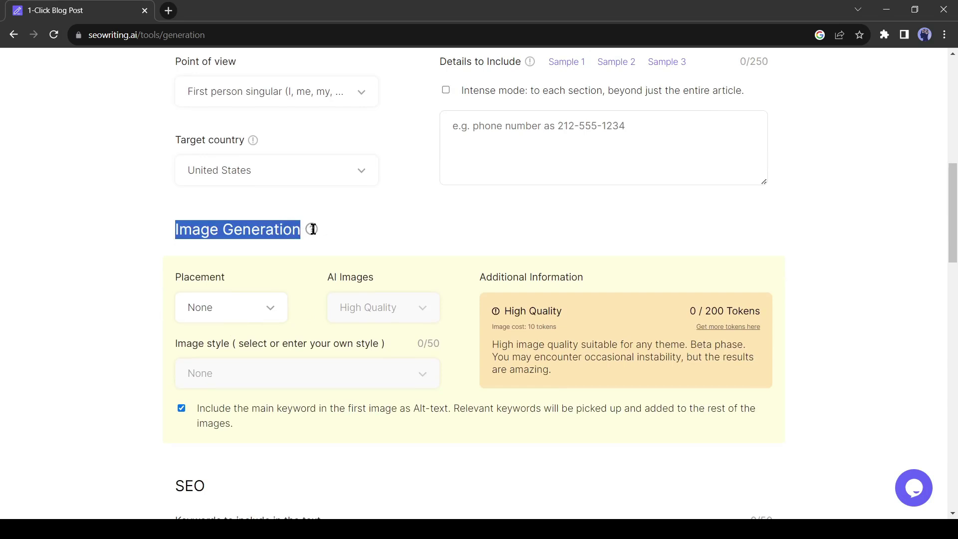
click(367, 234)
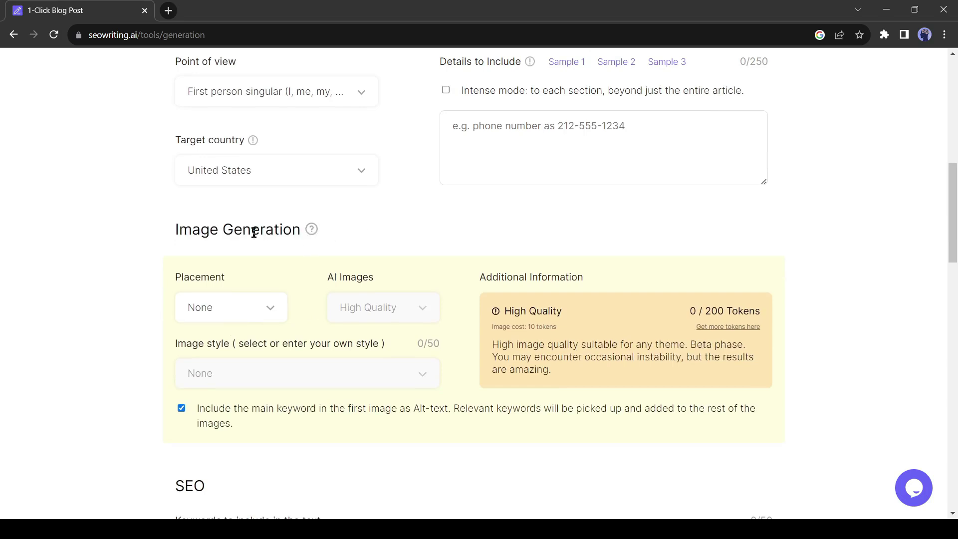
click(246, 314)
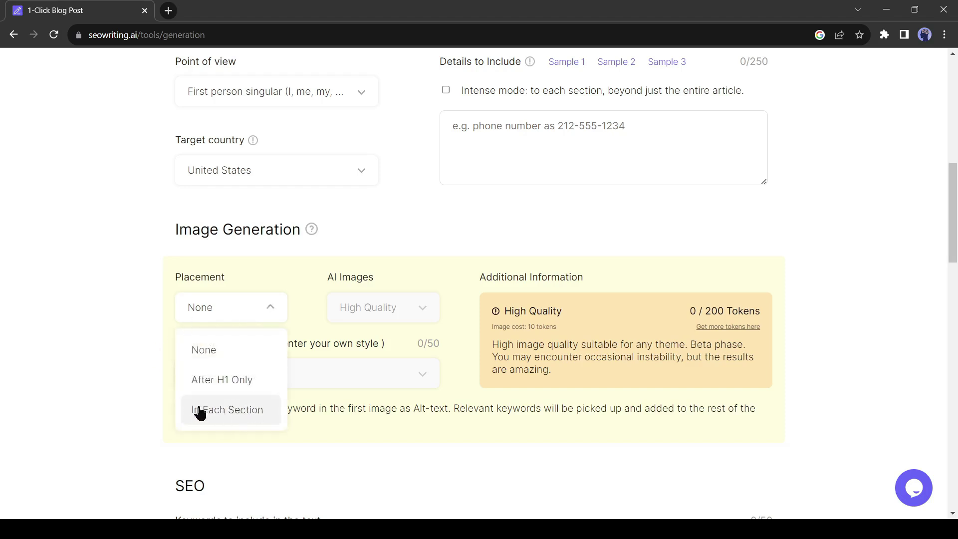
click(246, 413)
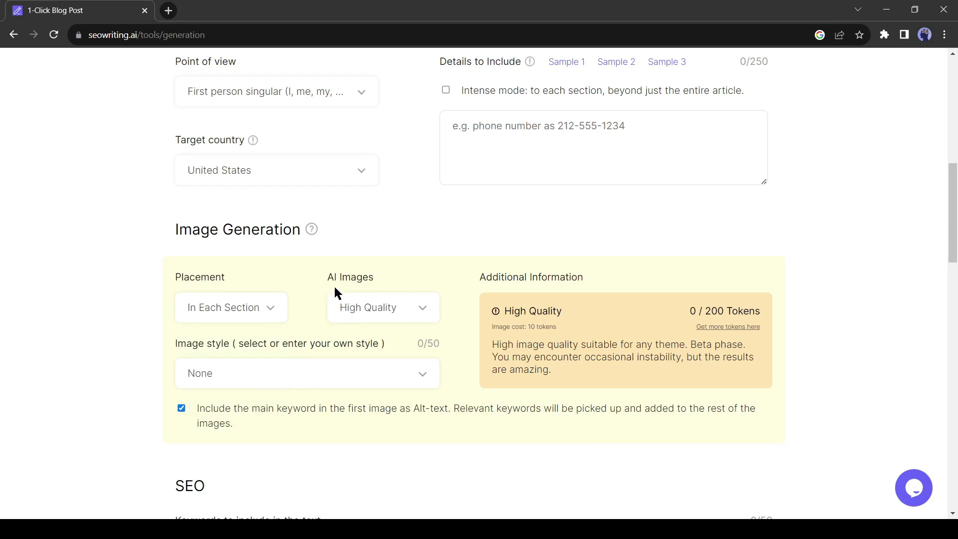
Select High Quality for the AI images
drag(329, 280, 373, 283)
click(373, 280)
click(400, 315)
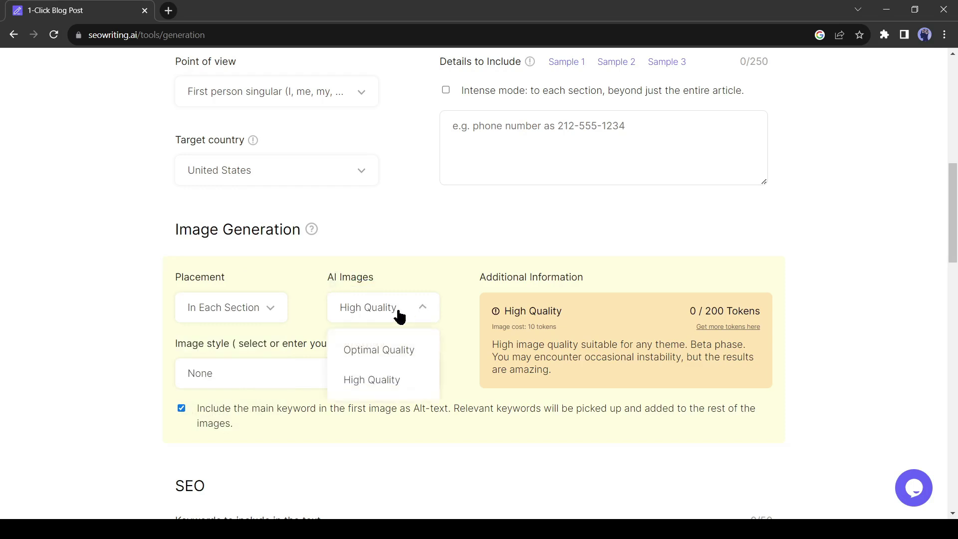
click(371, 385)
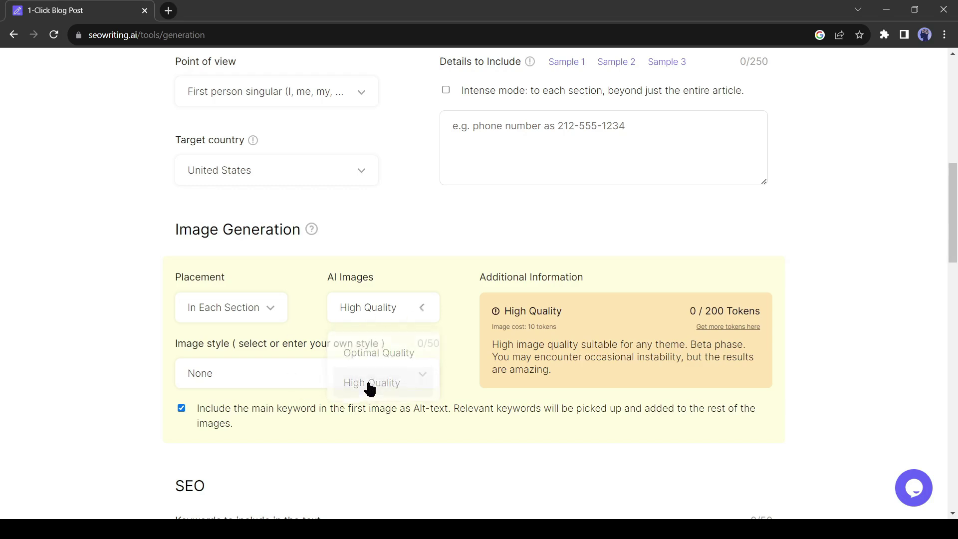
Go through the available image styles and choose Photo for the generated images
click(277, 374)
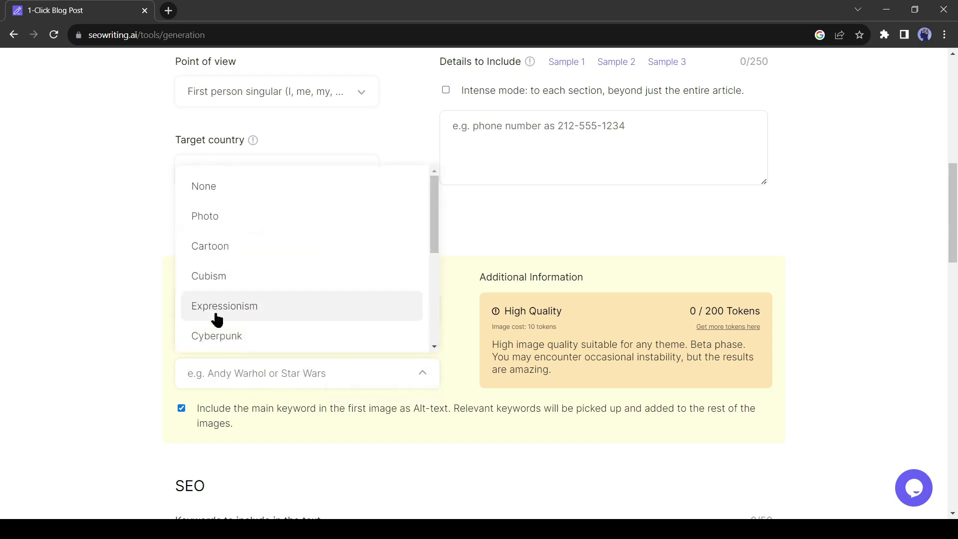
scroll(319, 270, down, 1)
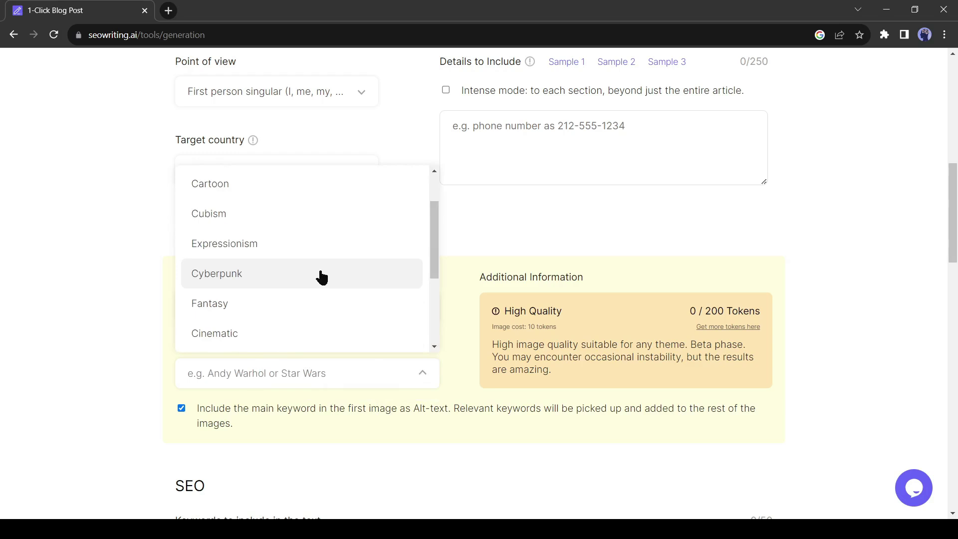
scroll(319, 275, down, 3)
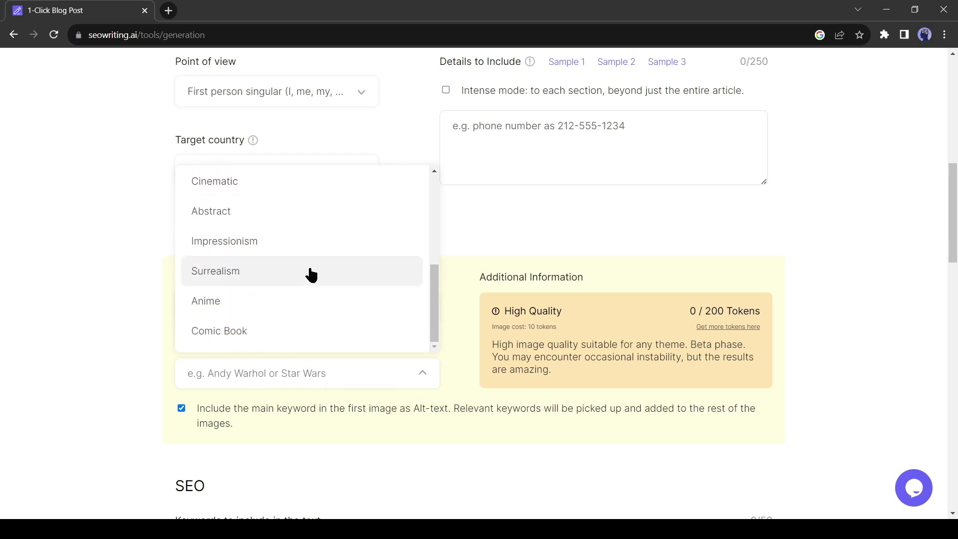
scroll(289, 308, up, 4)
scroll(239, 257, down, 4)
scroll(272, 248, down, 2)
scroll(325, 213, up, 4)
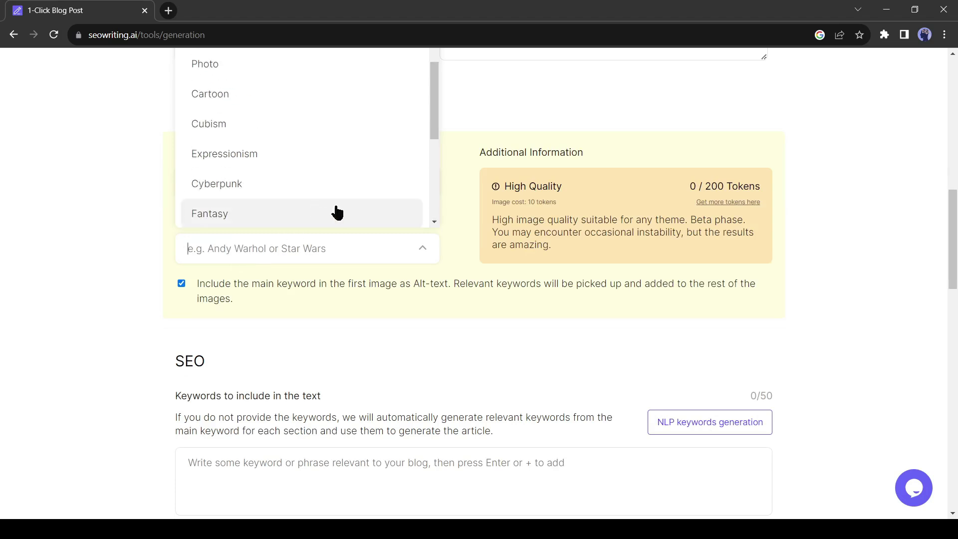
scroll(422, 211, up, 4)
click(270, 220)
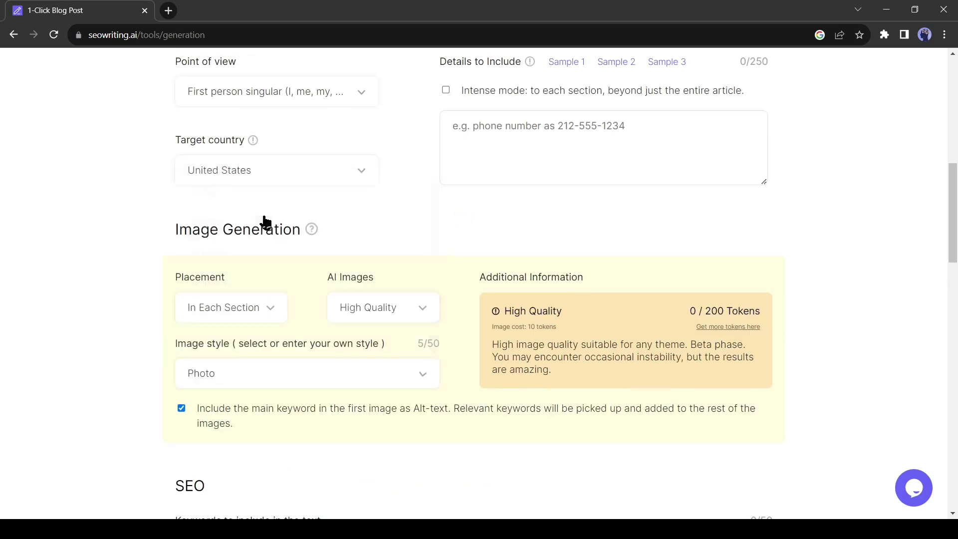
Add the SEO keywords homemade cake recipe, homemade chocolate cake, homemade chocolate cake recipe, homemade carrot cake, homemade strawberry cake and homemade vanilla cake
scroll(441, 319, down, 5)
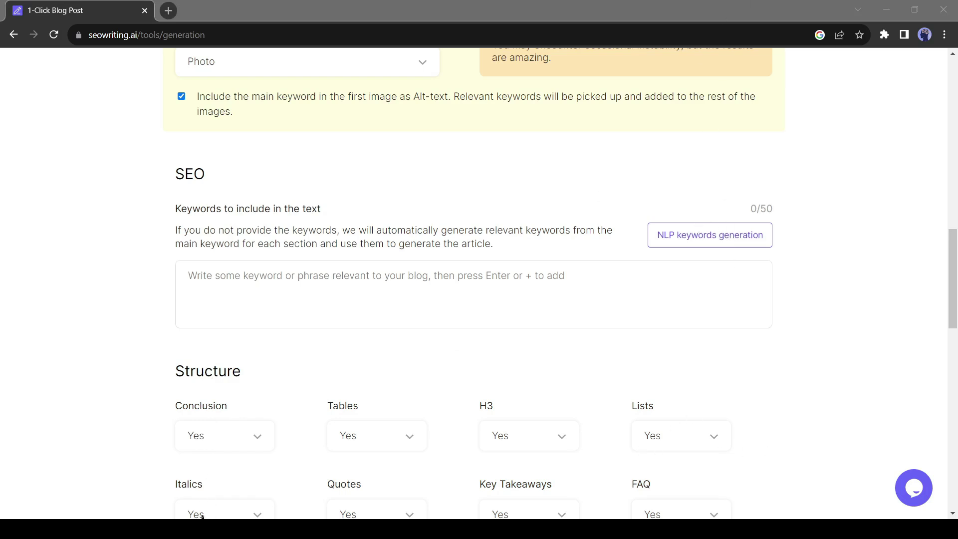
key(alt+Tab)
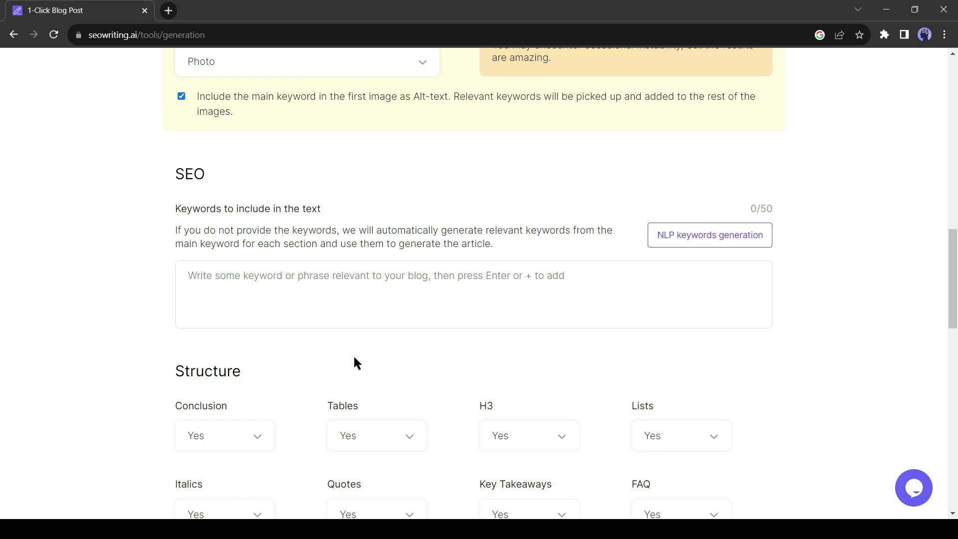
text(homemade cake recipe, homemade chocolate cake, homemade chocolate cake recipe, homemade carrot cake, homemade strawberry cake, homemade vanilla cake)
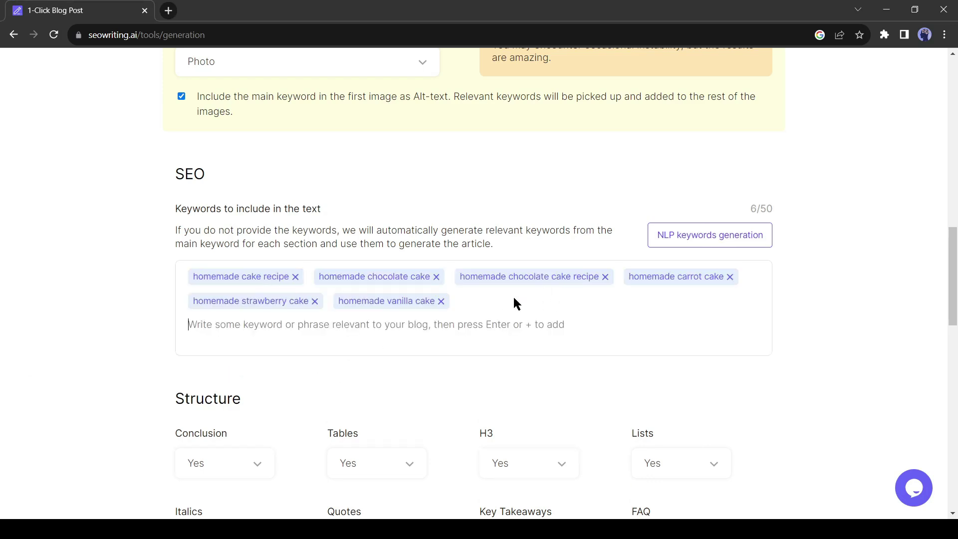
Run NLP keywords generation three times to add more related keywords to the article
click(694, 237)
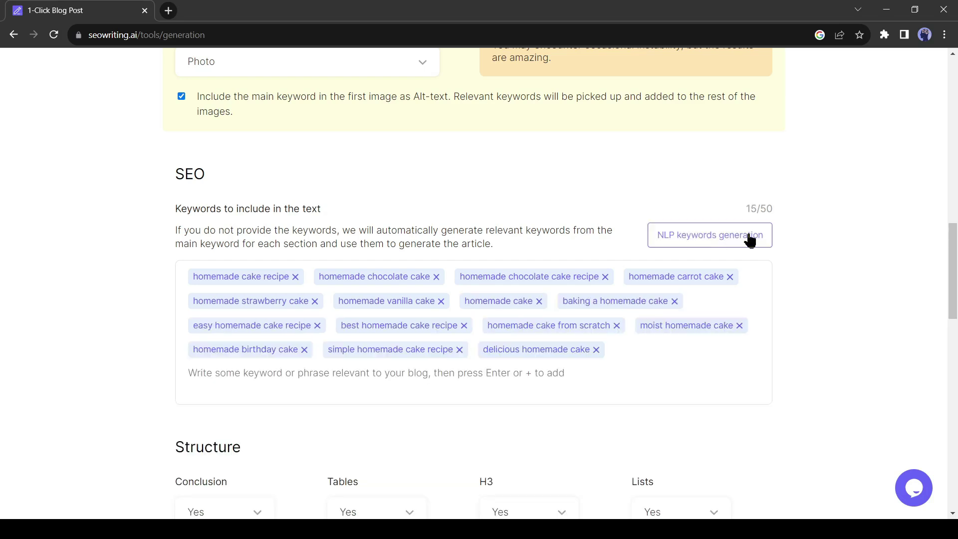
click(716, 239)
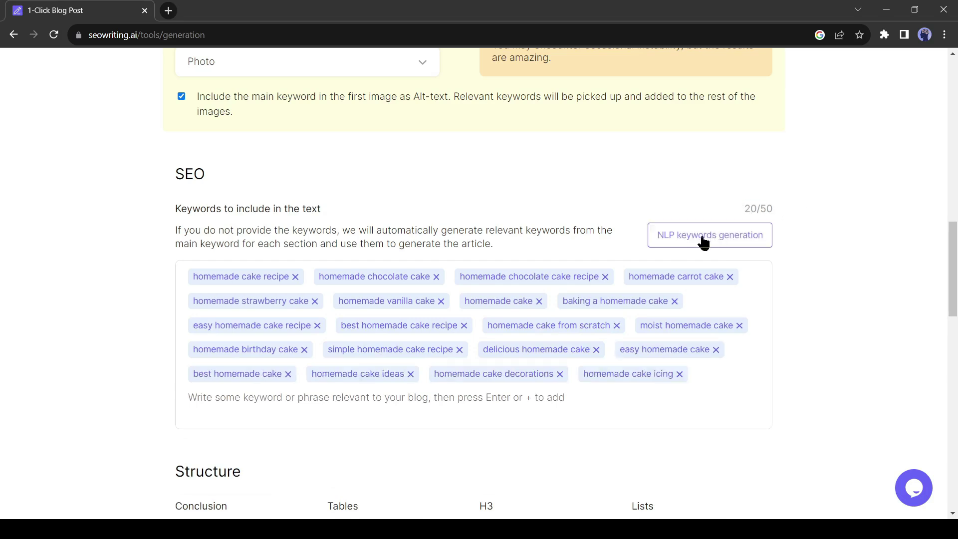
click(704, 241)
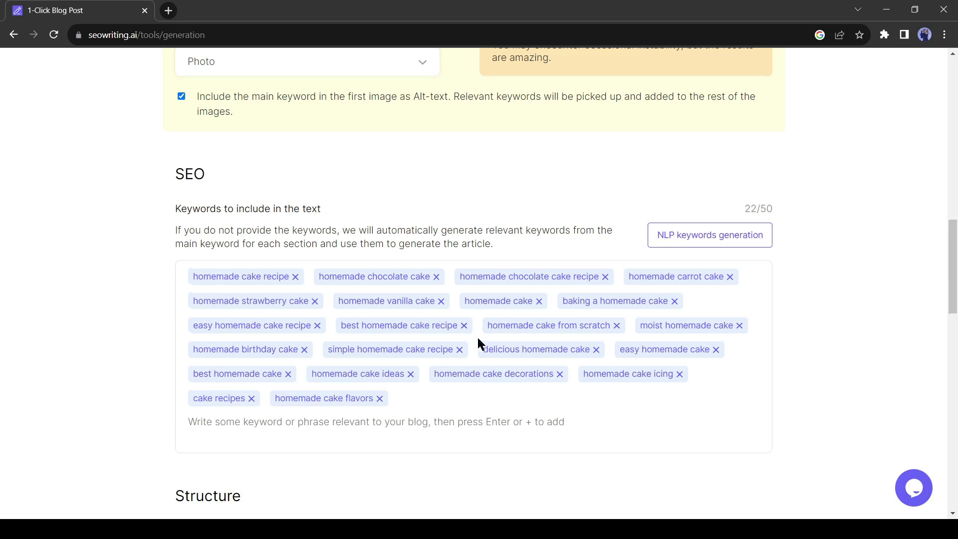
In Connect to Web, set Network and Source Links to Yes and Search Depth to Advanced, and check the Search Source options
scroll(478, 338, down, 5)
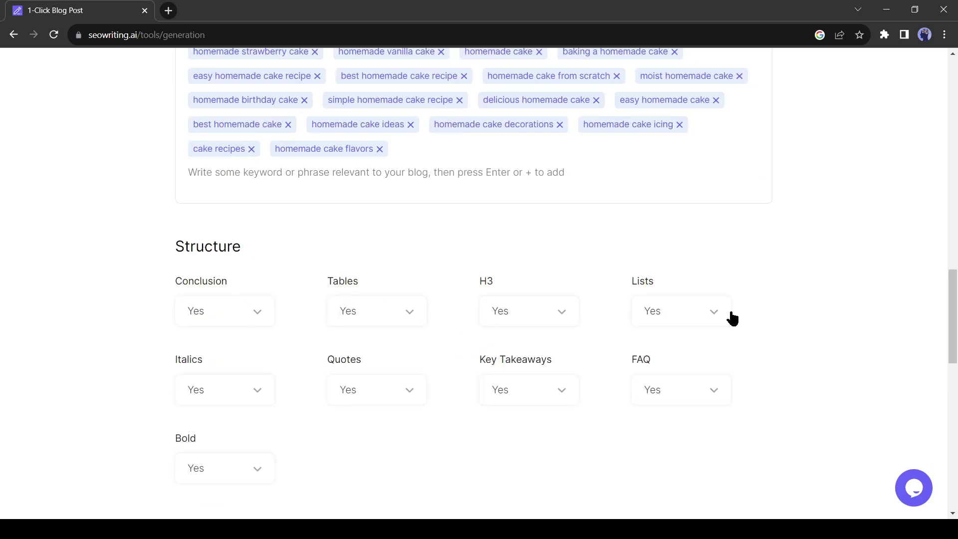
scroll(462, 308, down, 2)
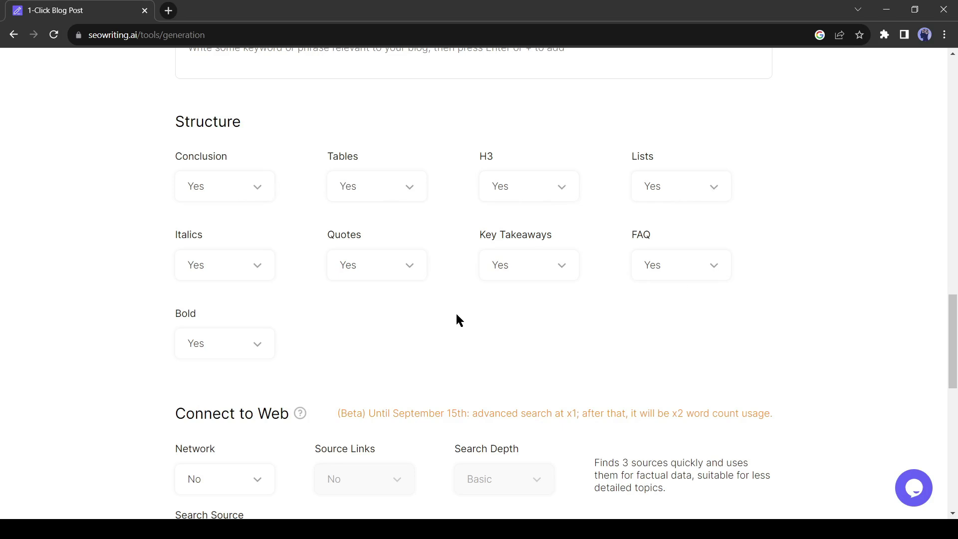
scroll(411, 310, down, 2)
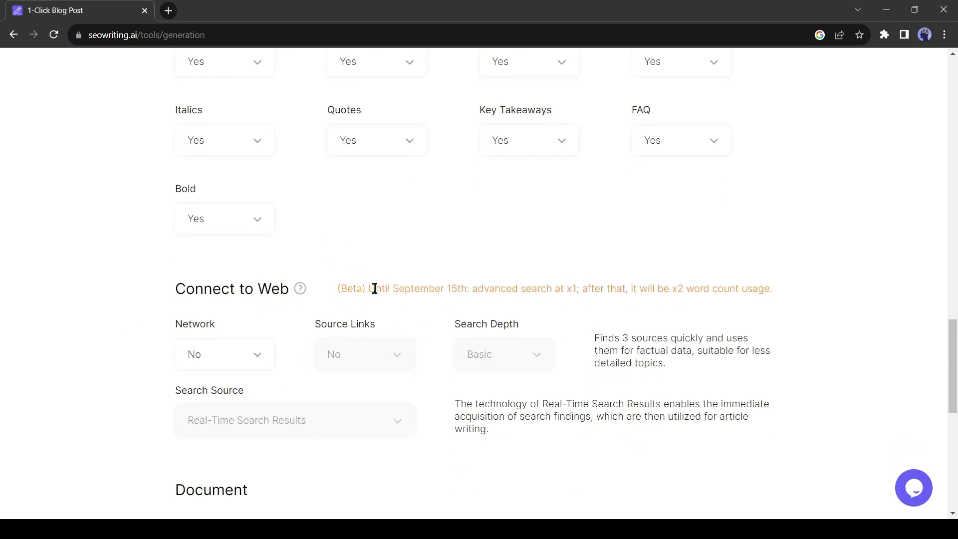
scroll(141, 349, down, 1)
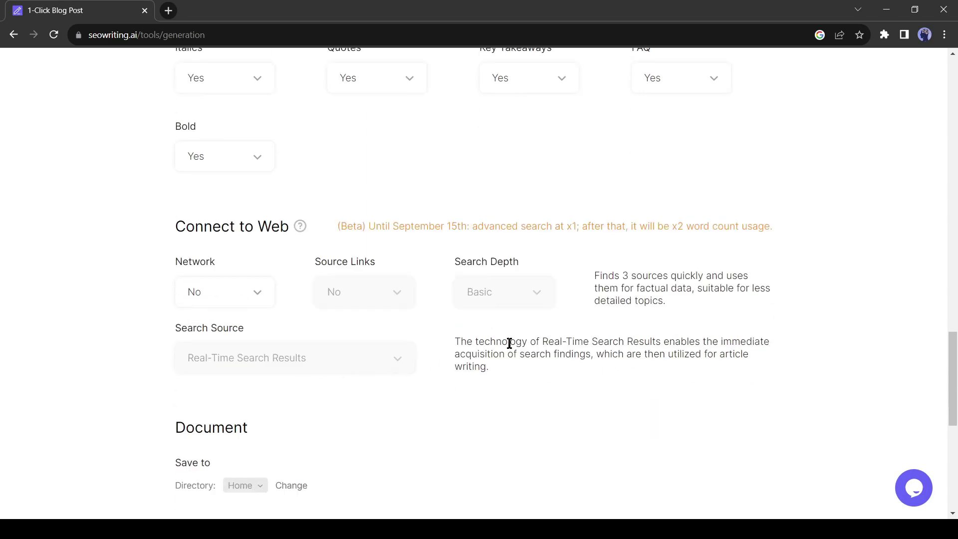
click(243, 299)
click(229, 365)
click(362, 299)
click(403, 371)
click(550, 295)
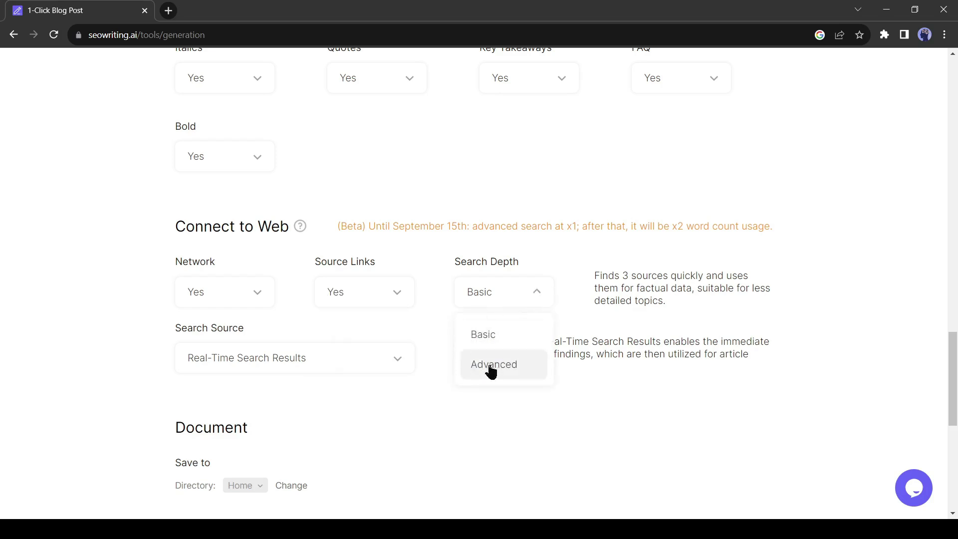
click(491, 371)
click(358, 357)
click(471, 387)
Turn the web connection off by setting Network back to No
click(214, 300)
click(199, 332)
scroll(314, 335, down, 3)
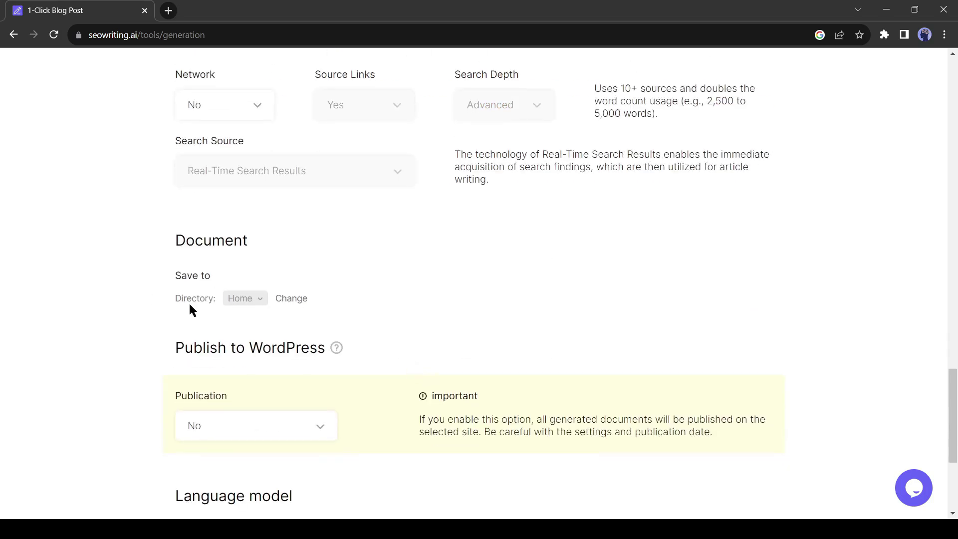
Try to enable Publication under Publish to WordPress and open the Integrations settings for connecting WordPress and an OpenAI API key
scroll(190, 305, down, 2)
click(297, 308)
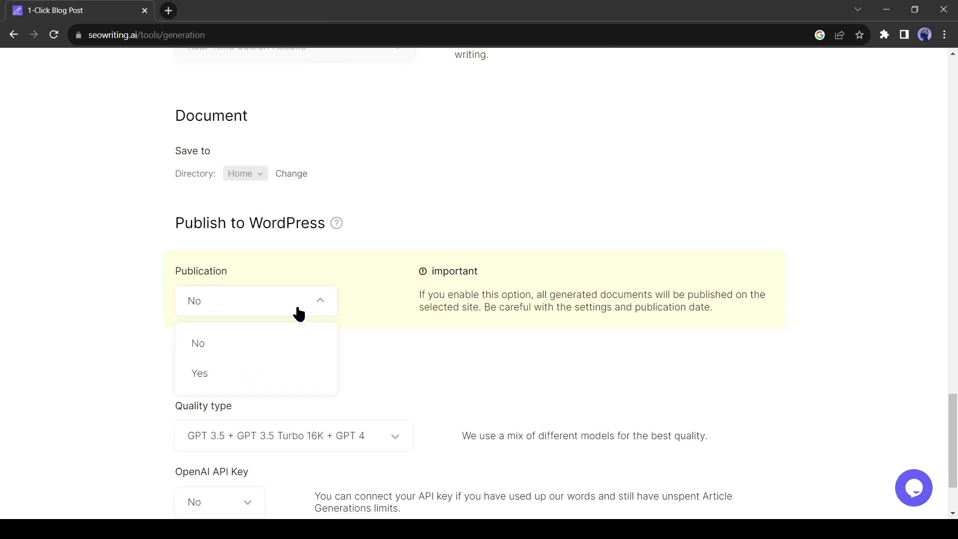
click(242, 377)
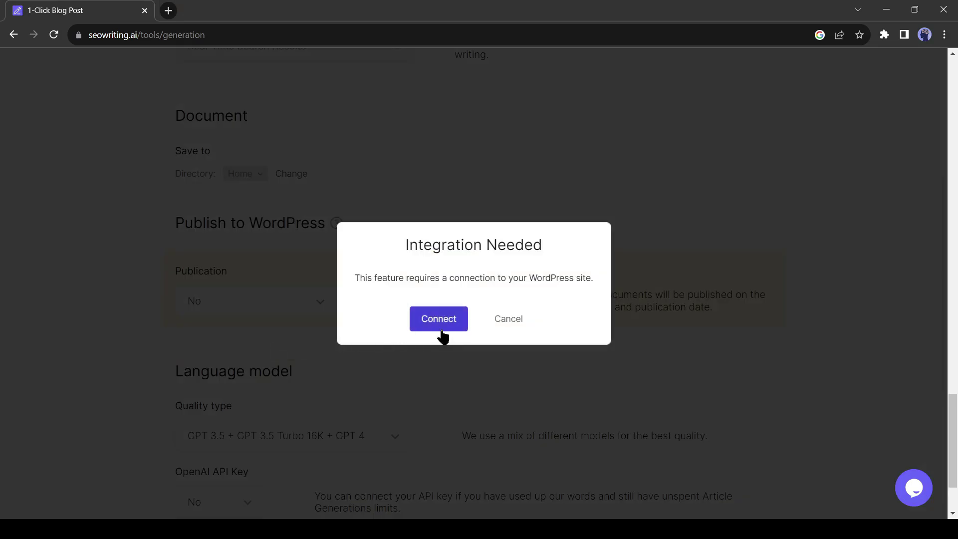
click(439, 320)
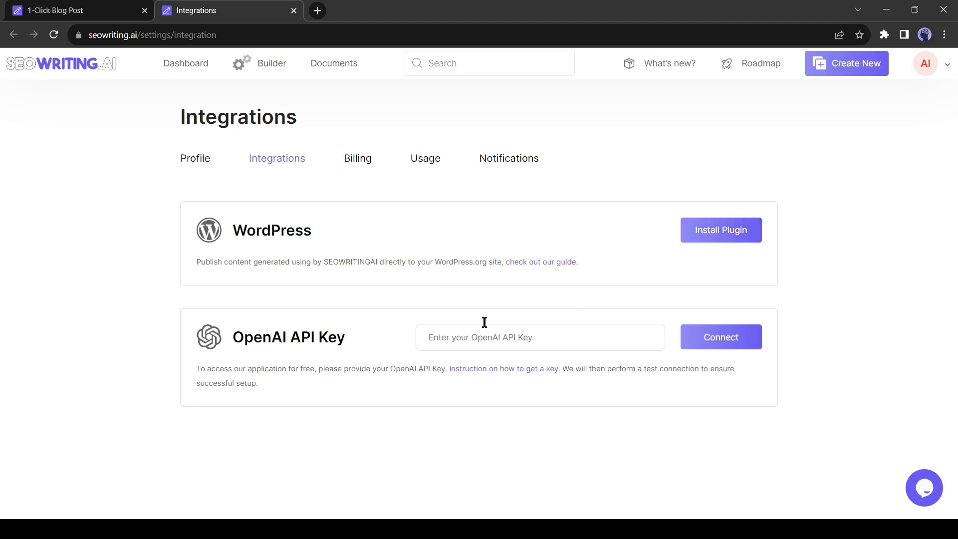
click(468, 339)
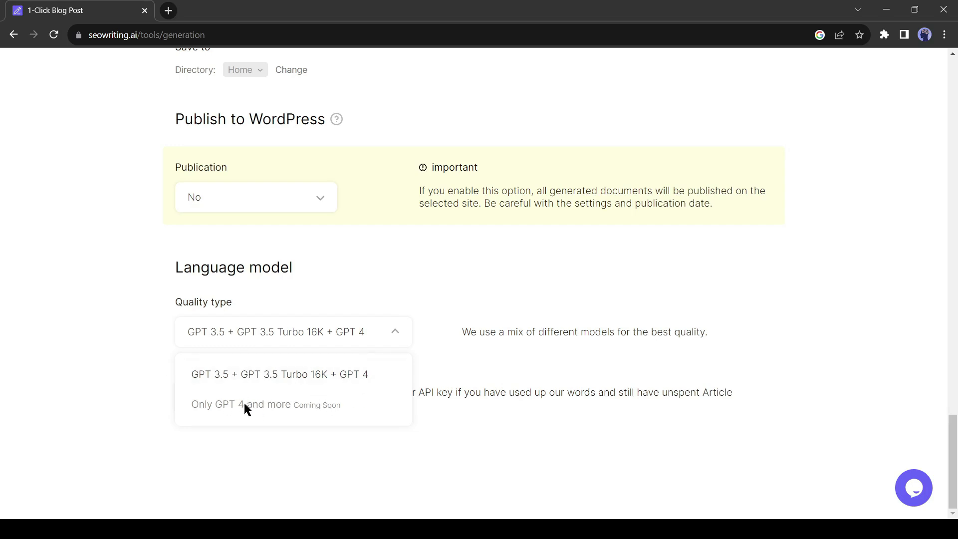
Keep Quality type at GPT 3.5 + GPT 3.5 Turbo 16K + GPT 4 and run the homemade cake blog post generation
click(301, 365)
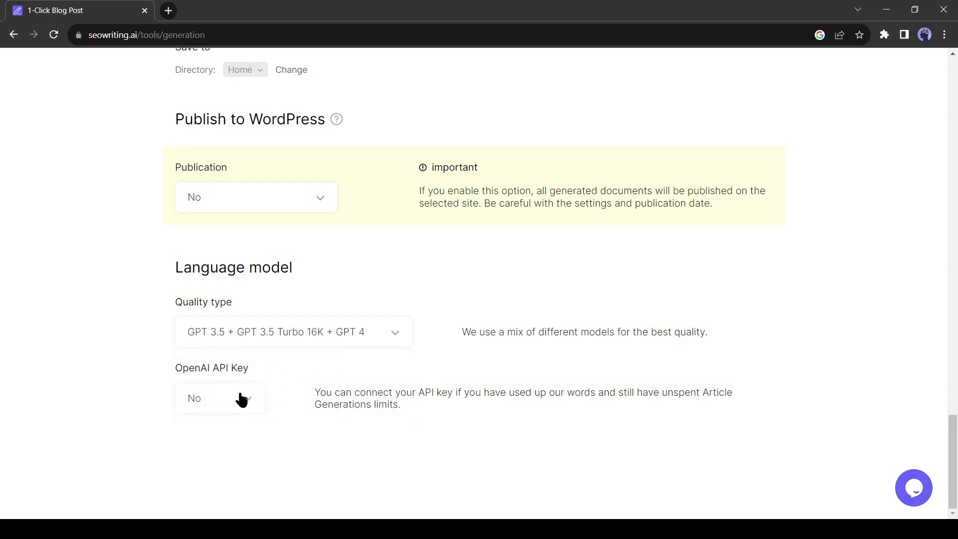
scroll(651, 414, up, 9)
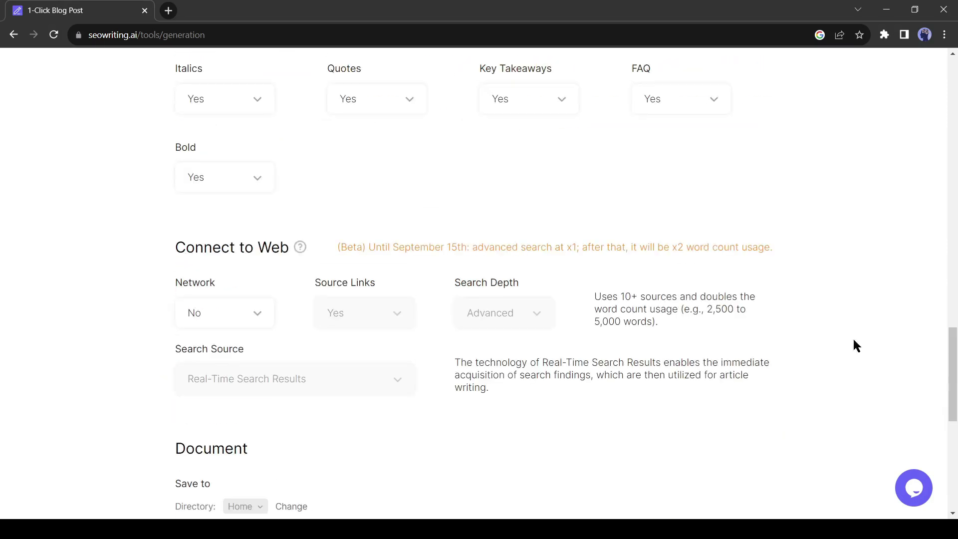
drag(954, 374, 953, 107)
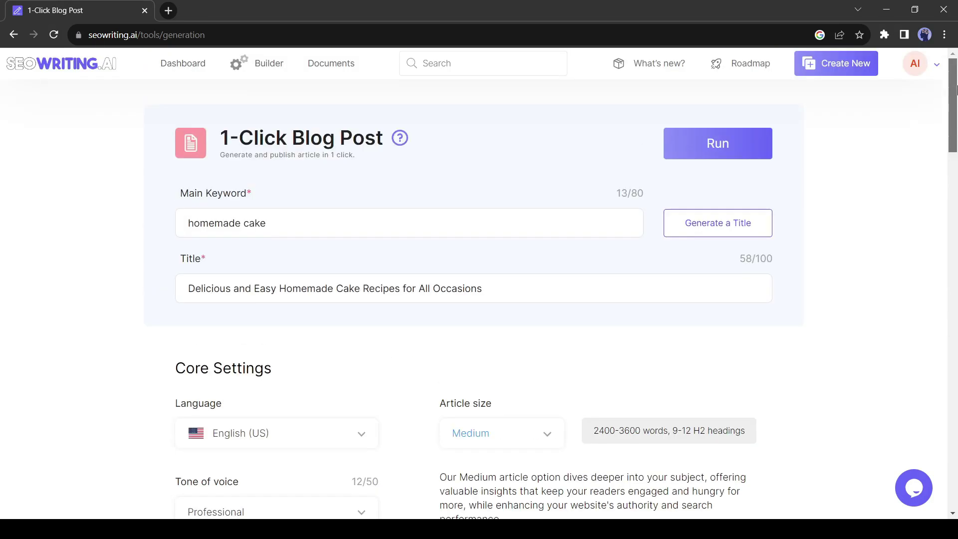
click(704, 150)
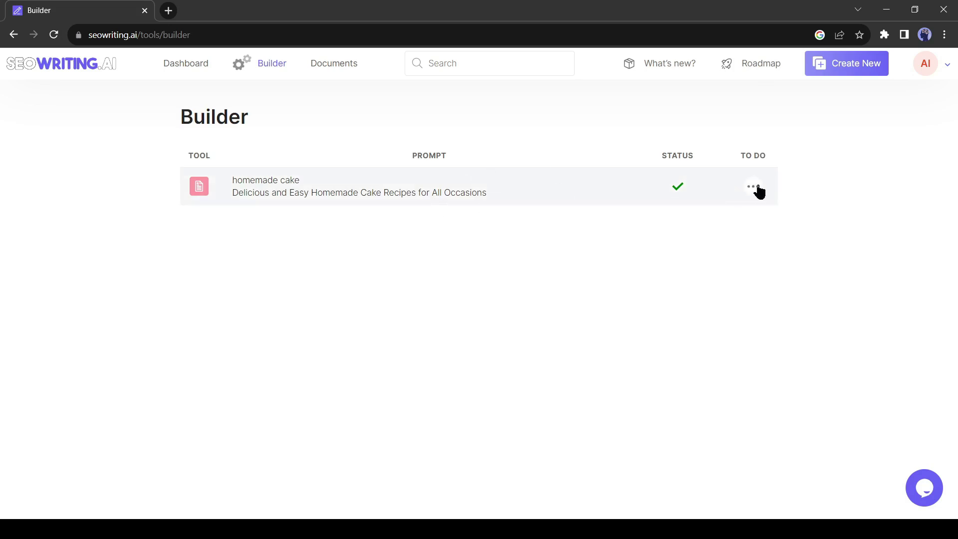
Open the generated homemade cake article and review its key takeaways, tables, recipe sections, images, conclusion and FAQ
click(395, 193)
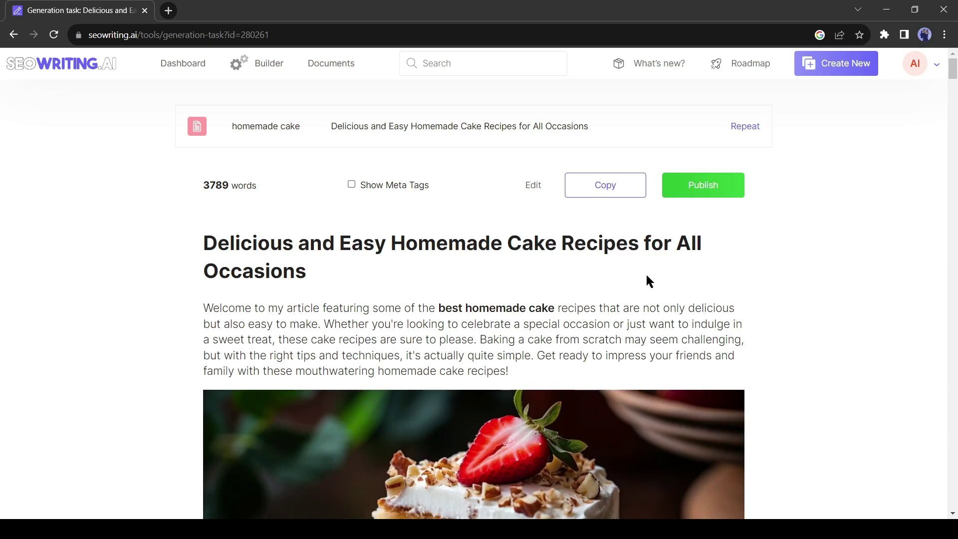
scroll(474, 254, down, 8)
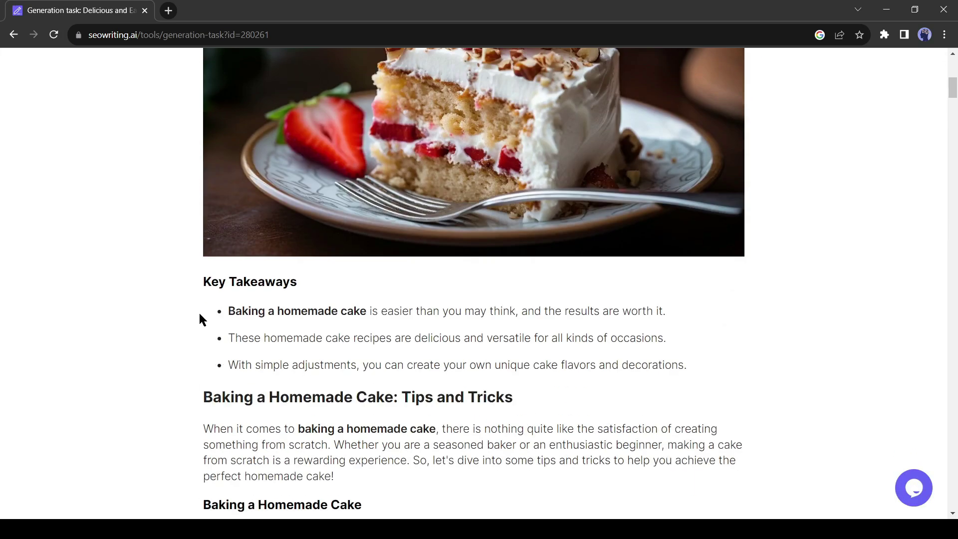
scroll(388, 317, down, 12)
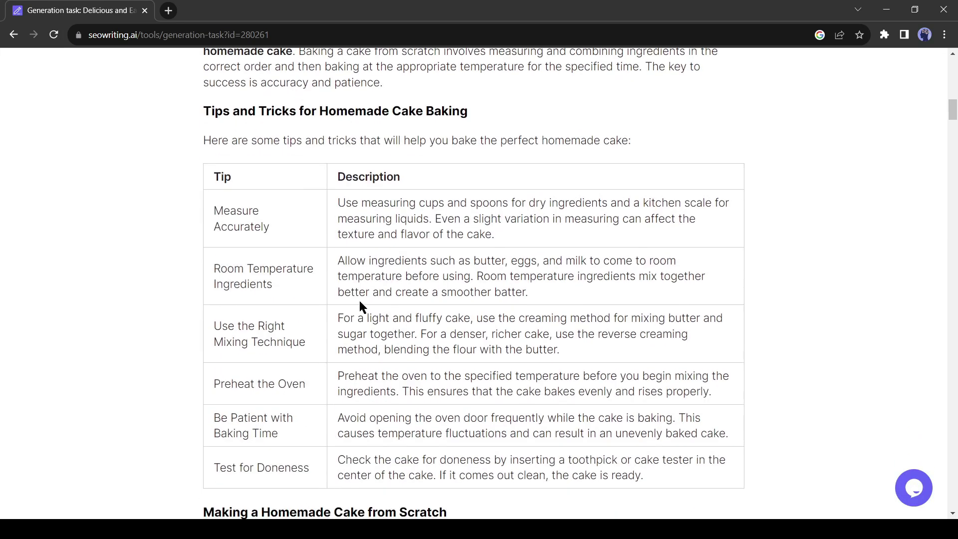
scroll(330, 265, down, 20)
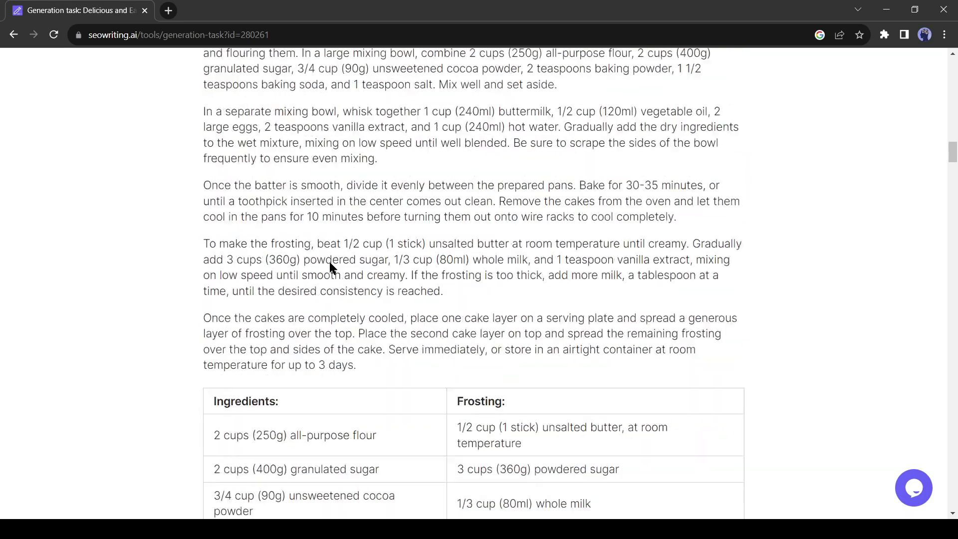
scroll(329, 262, down, 15)
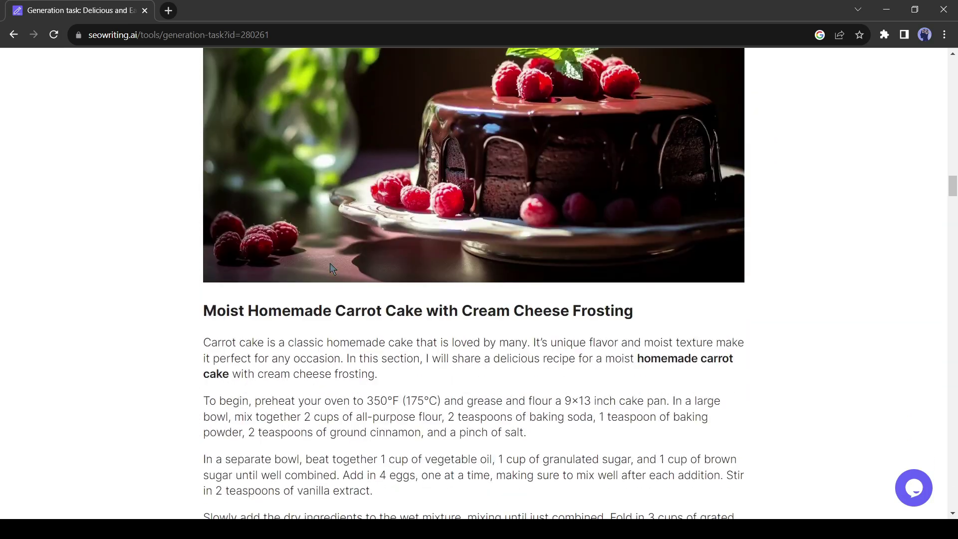
scroll(371, 277, down, 20)
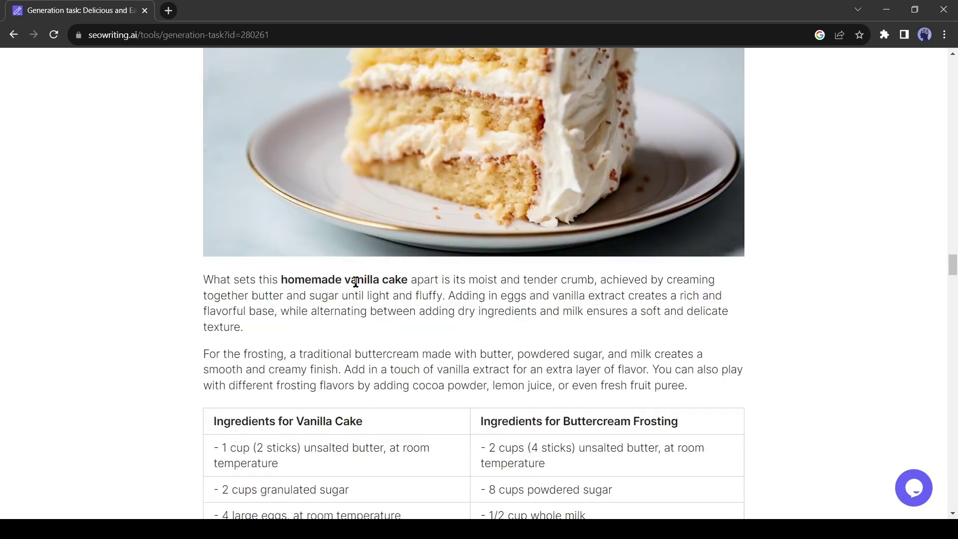
scroll(355, 282, down, 20)
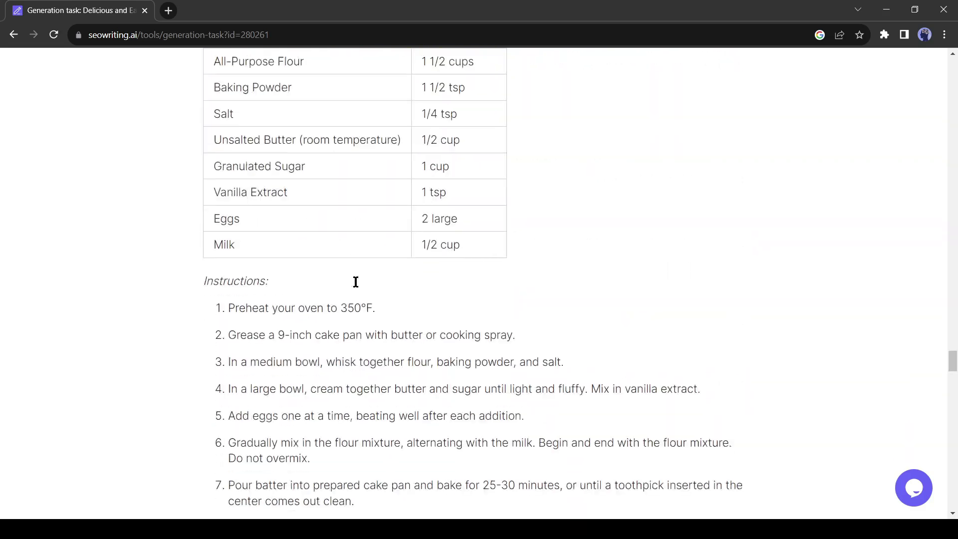
scroll(356, 281, down, 15)
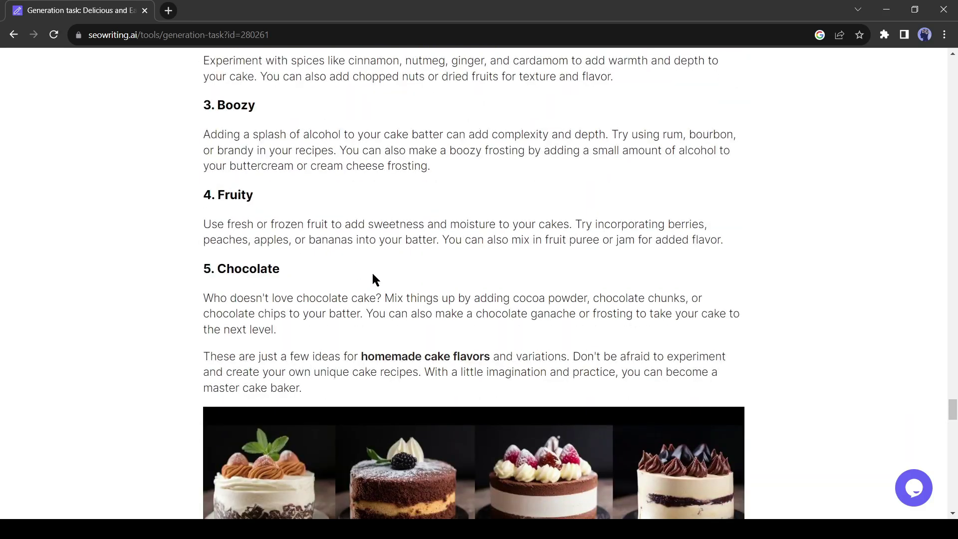
scroll(372, 272, down, 10)
scroll(373, 278, down, 15)
scroll(390, 295, up, 5)
scroll(208, 221, down, 10)
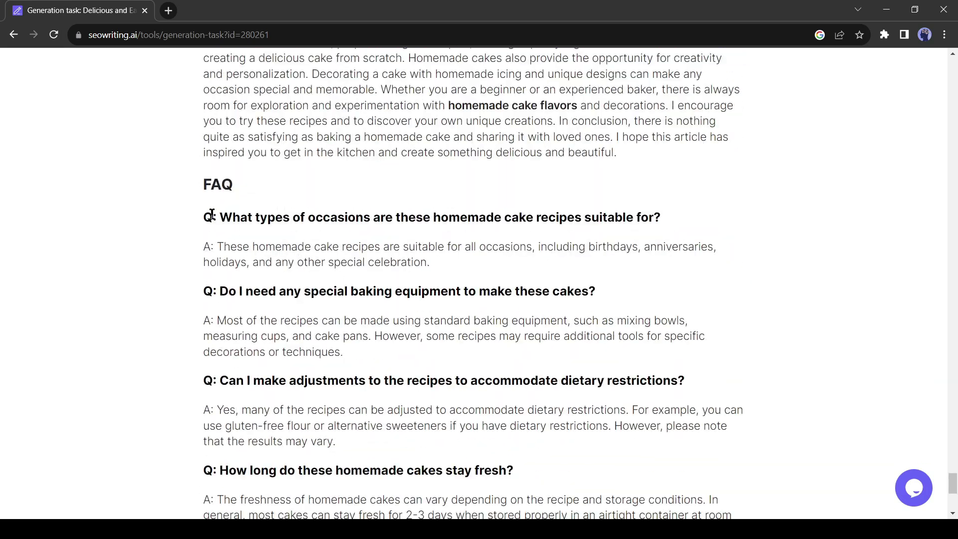
Open the generated article for editing and examine its content and highlighted keywords alongside the SEO check
drag(953, 495, 951, 65)
click(534, 185)
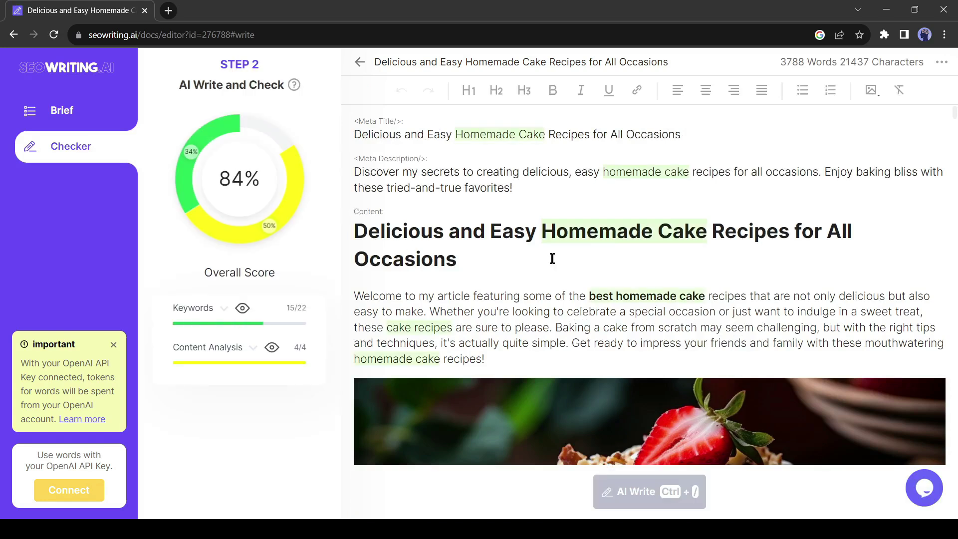
scroll(552, 259, down, 10)
click(419, 318)
scroll(426, 363, down, 6)
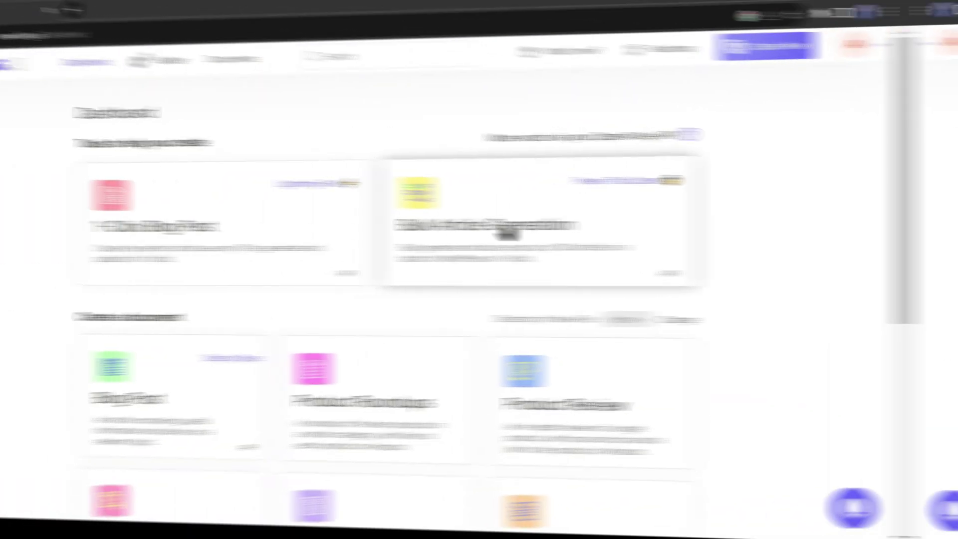
Open Bulk Article Generation and examine its street food keyword and title rows and its Core Settings options
click(507, 231)
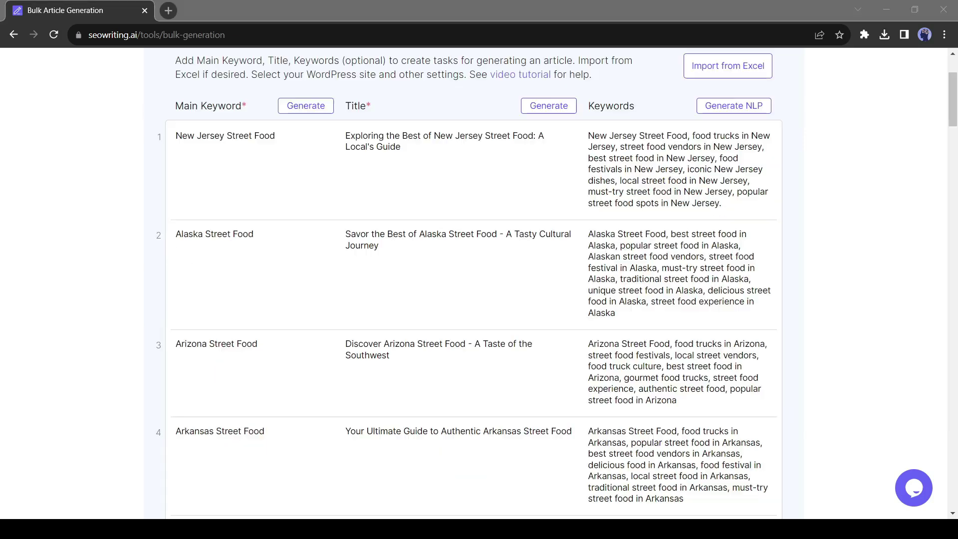
click(377, 246)
scroll(353, 216, down, 20)
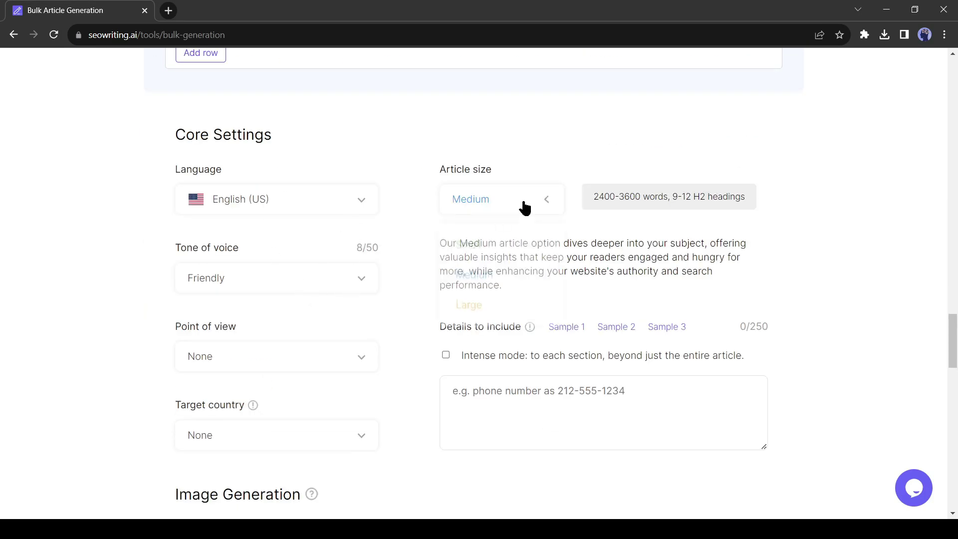
click(296, 283)
click(259, 389)
scroll(60, 331, down, 2)
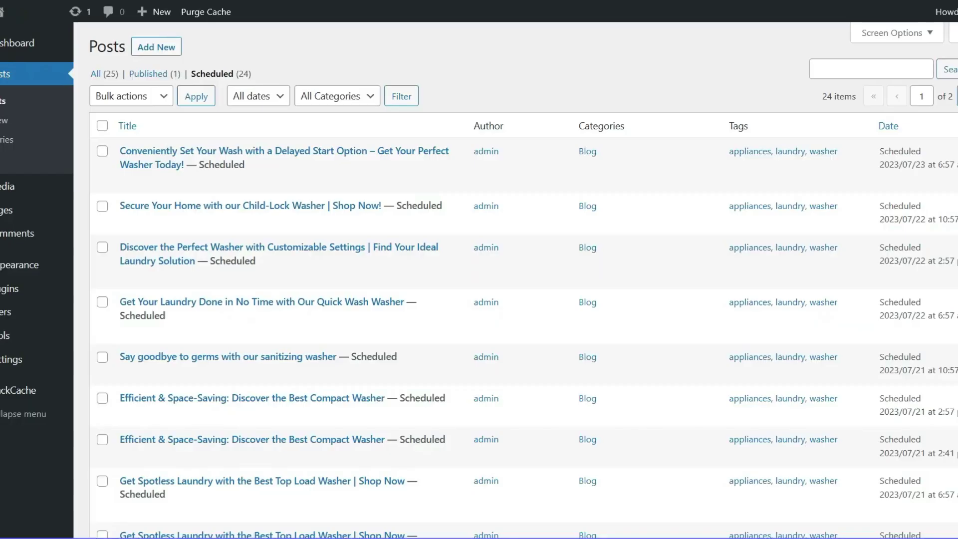
Examine the scheduled WordPress posts and read through the published washing machines article down to its FAQs
scroll(515, 281, down, 6)
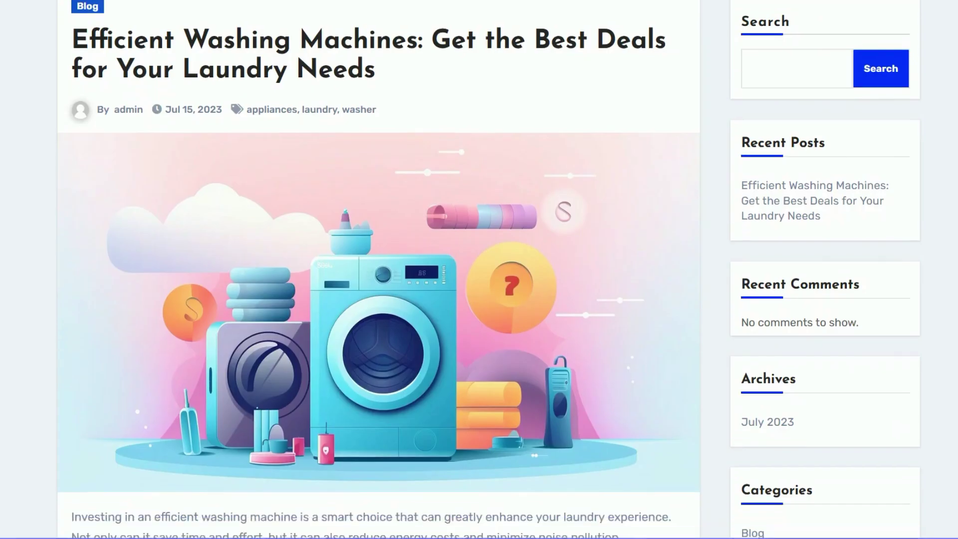
scroll(379, 269, down, 5)
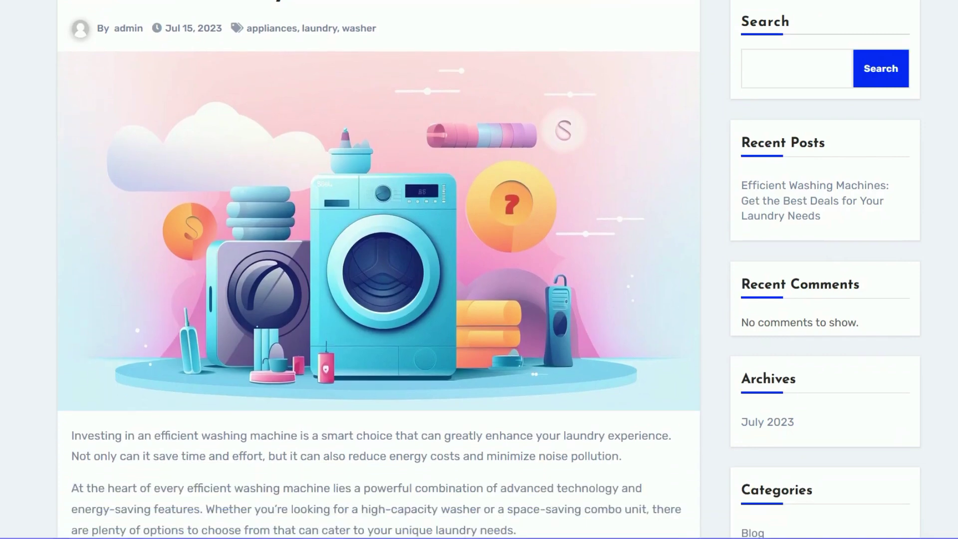
scroll(379, 270, down, 20)
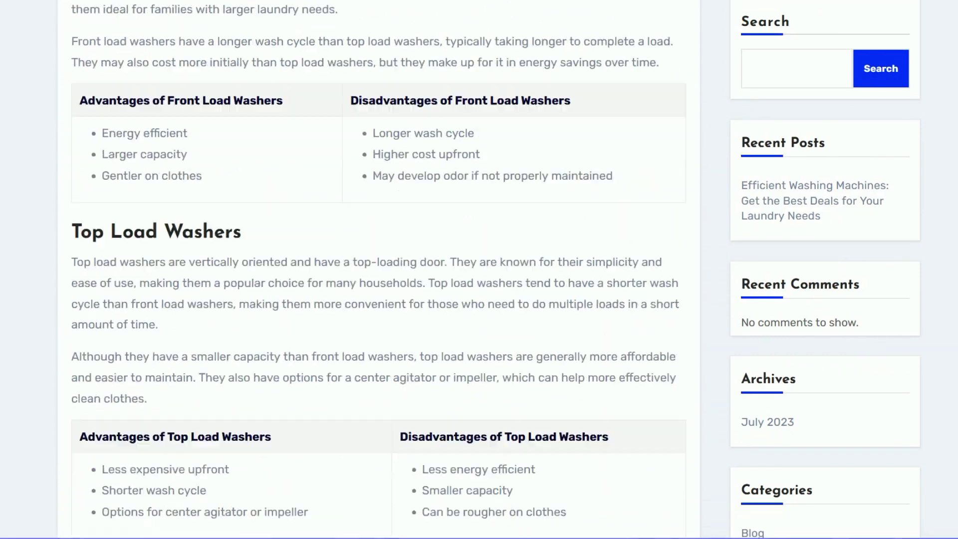
scroll(379, 270, down, 20)
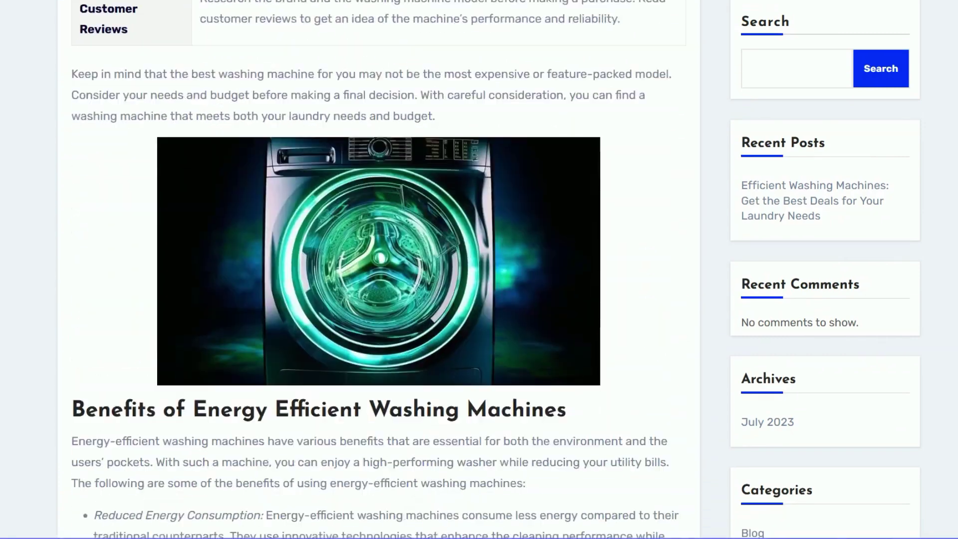
scroll(379, 270, down, 12)
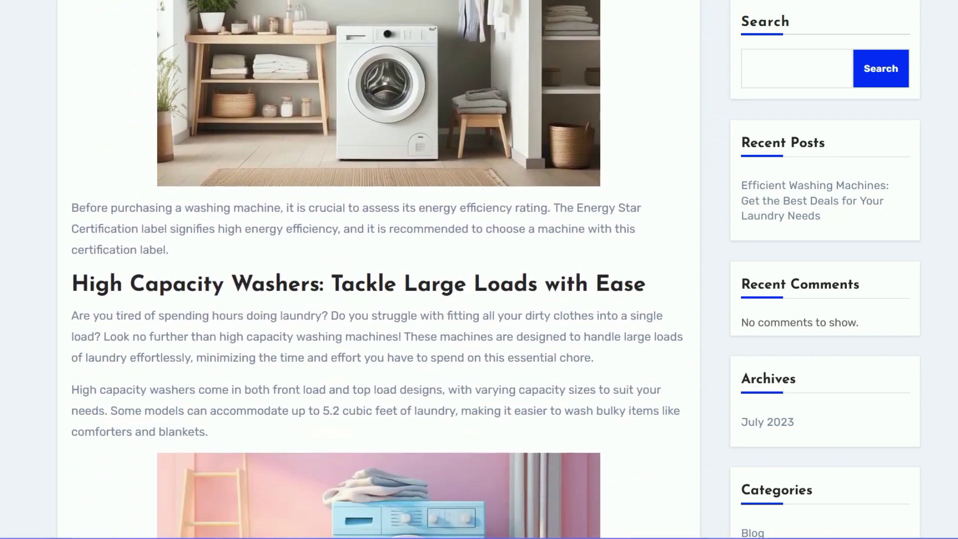
scroll(380, 270, down, 12)
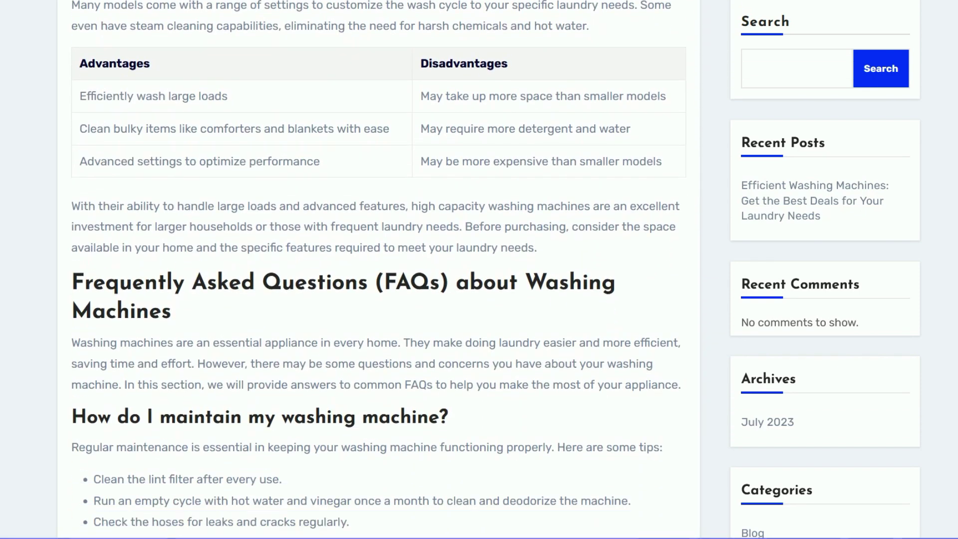
scroll(379, 270, down, 7)
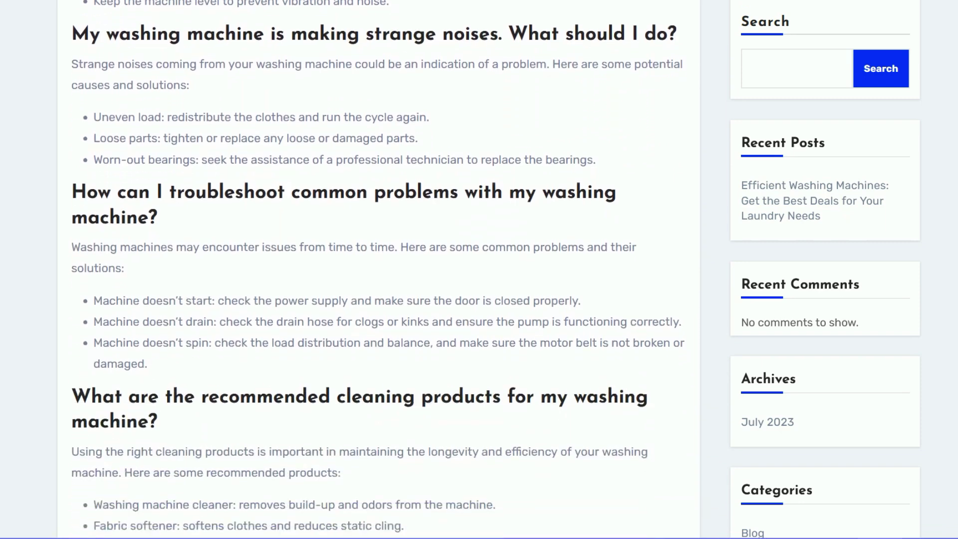
scroll(379, 270, down, 2)
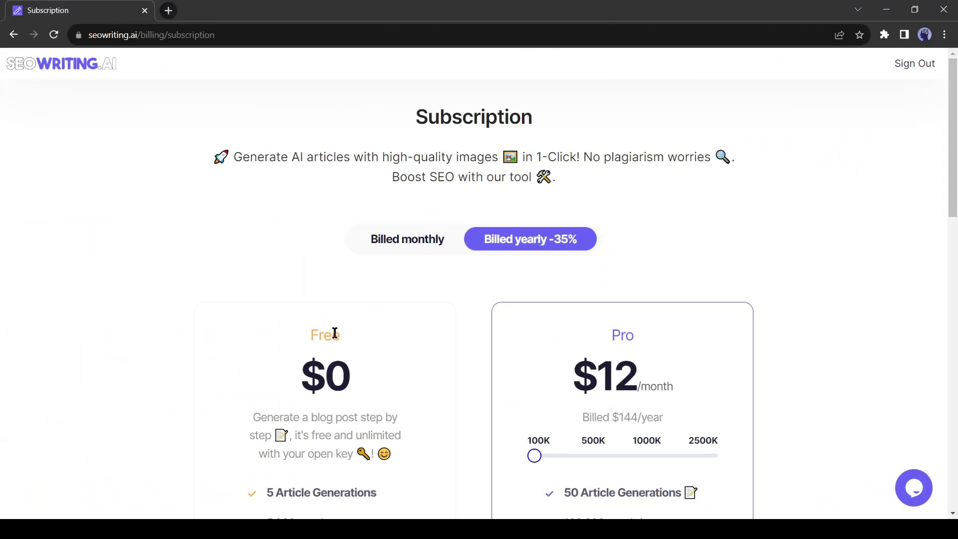
Compare the Free and Pro subscription plans, checking the Free plan's article generation and word limits
scroll(335, 333, down, 6)
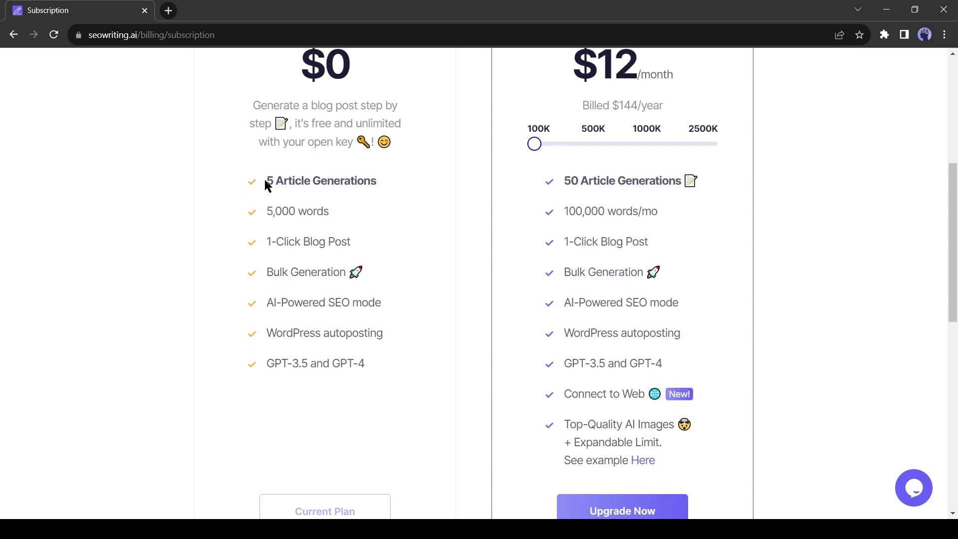
drag(268, 186, 416, 191)
click(271, 211)
drag(268, 210, 353, 214)
click(300, 214)
scroll(767, 269, up, 1)
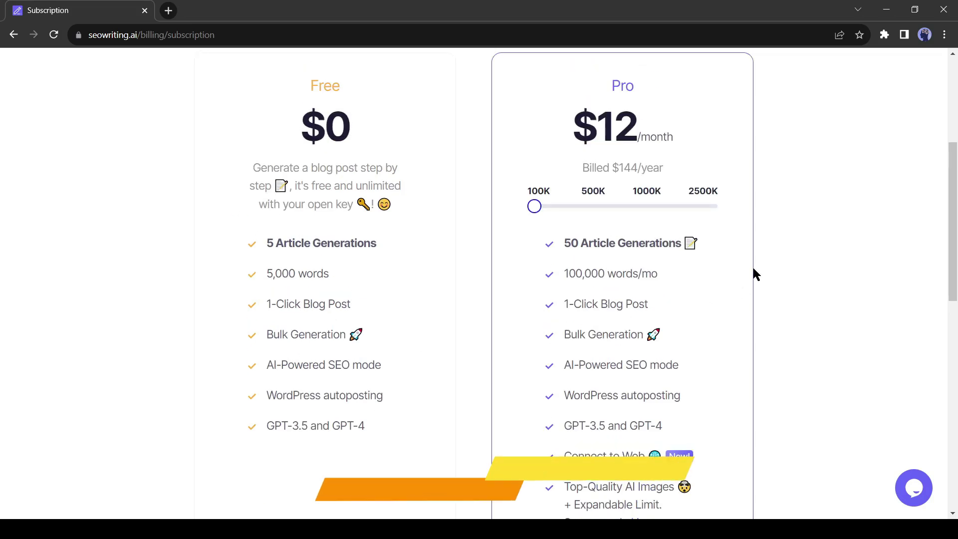